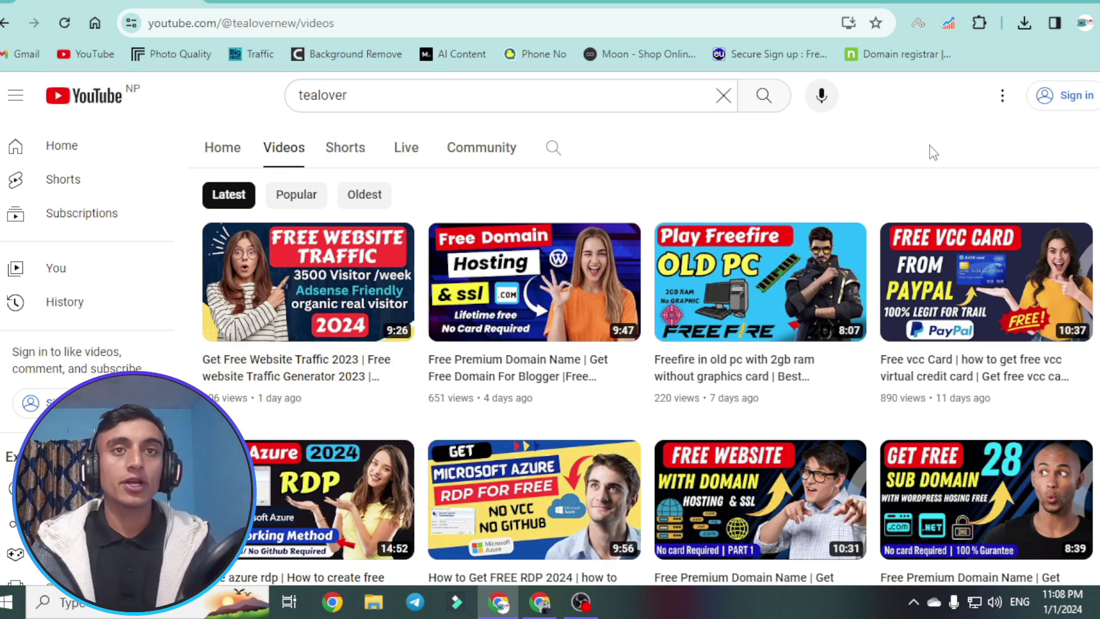
- Scroll through the Tea Lover channel's video grid, then switch to the freedomainnow My Domains tab
scroll(928, 152, down, 7)
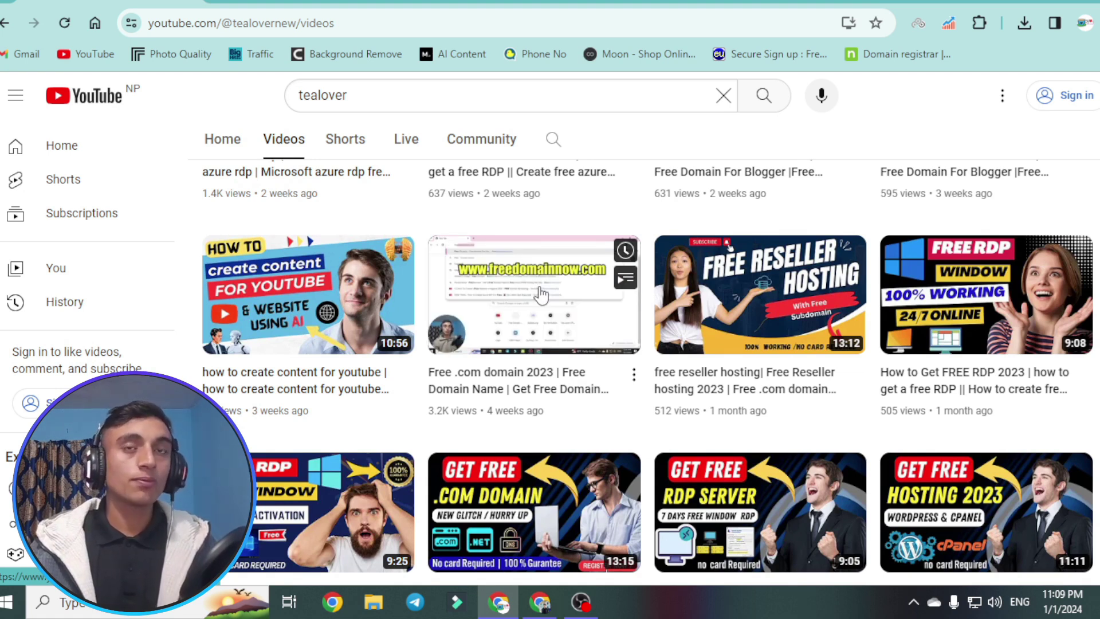
scroll(573, 303, up, 5)
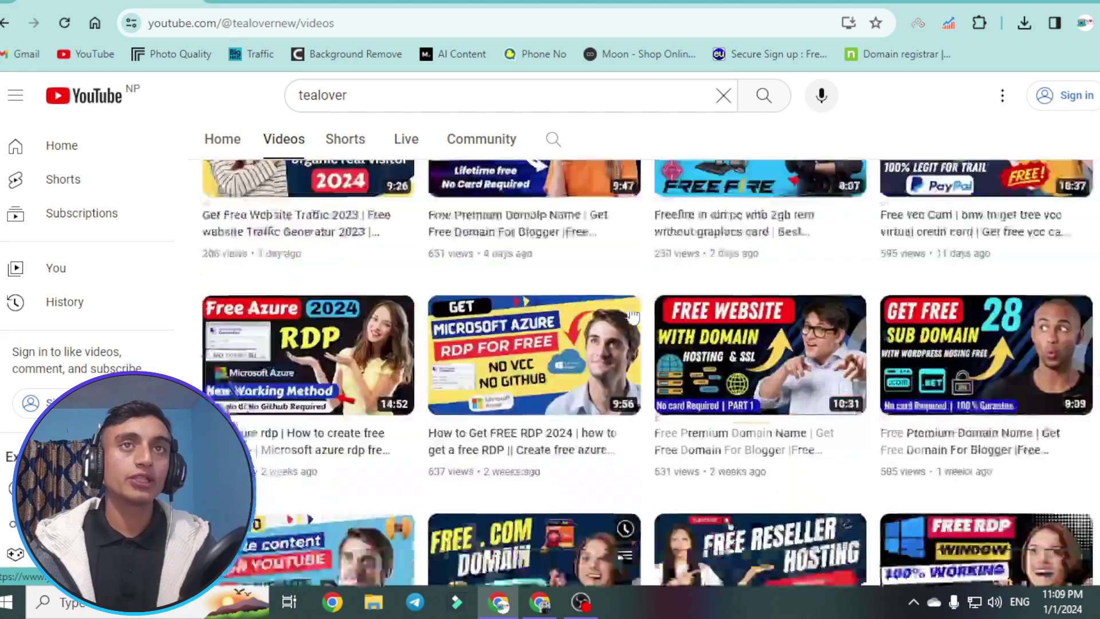
scroll(599, 306, up, 5)
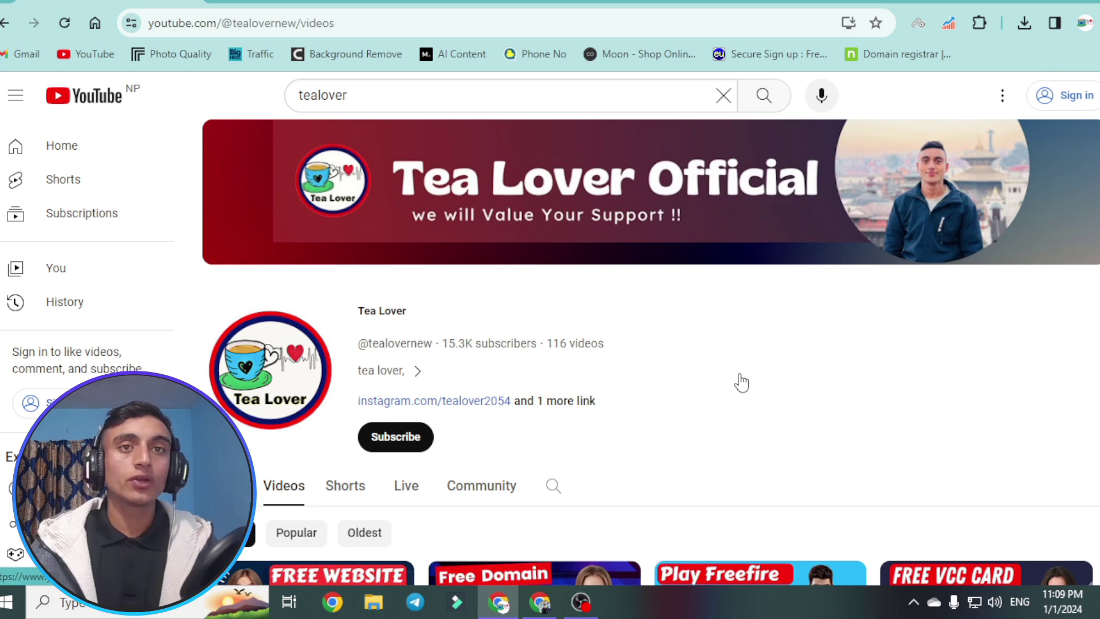
scroll(741, 382, down, 4)
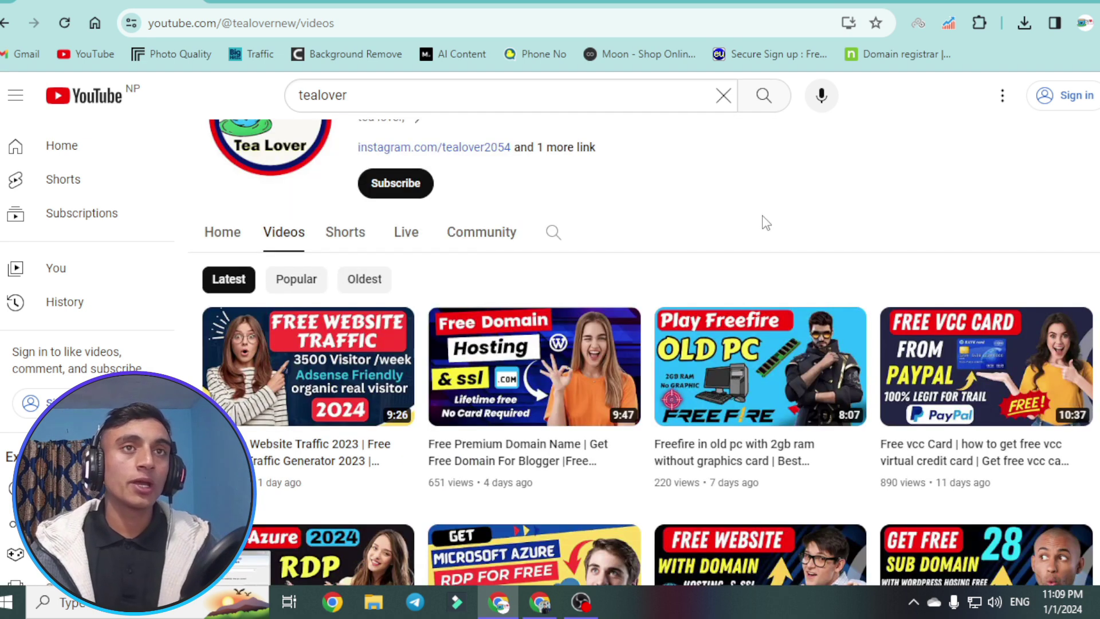
scroll(766, 223, up, 3)
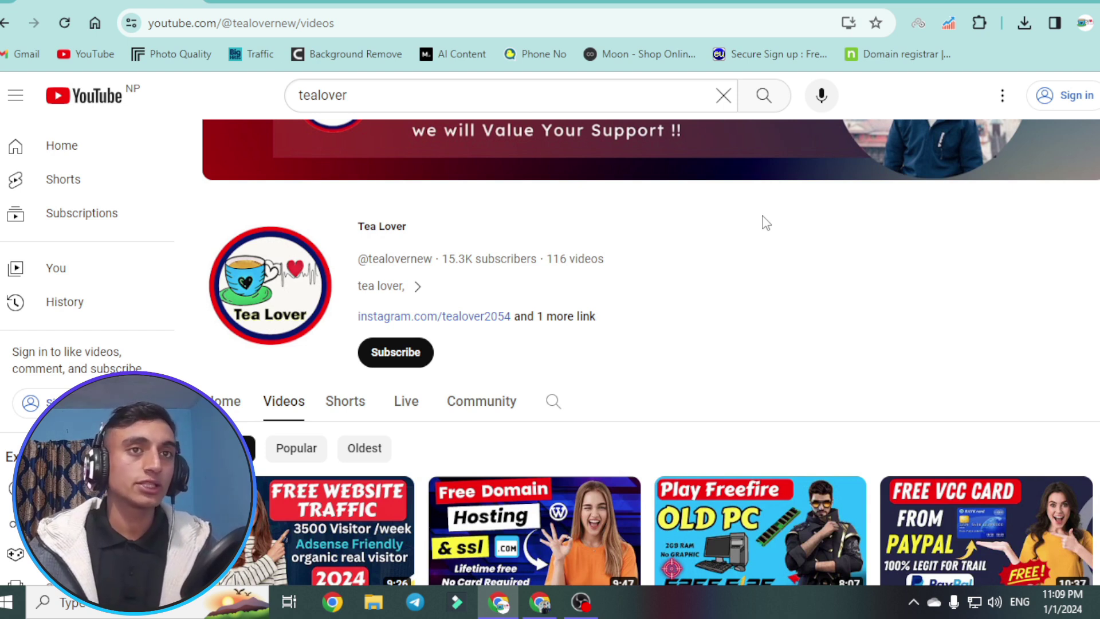
click(698, 3)
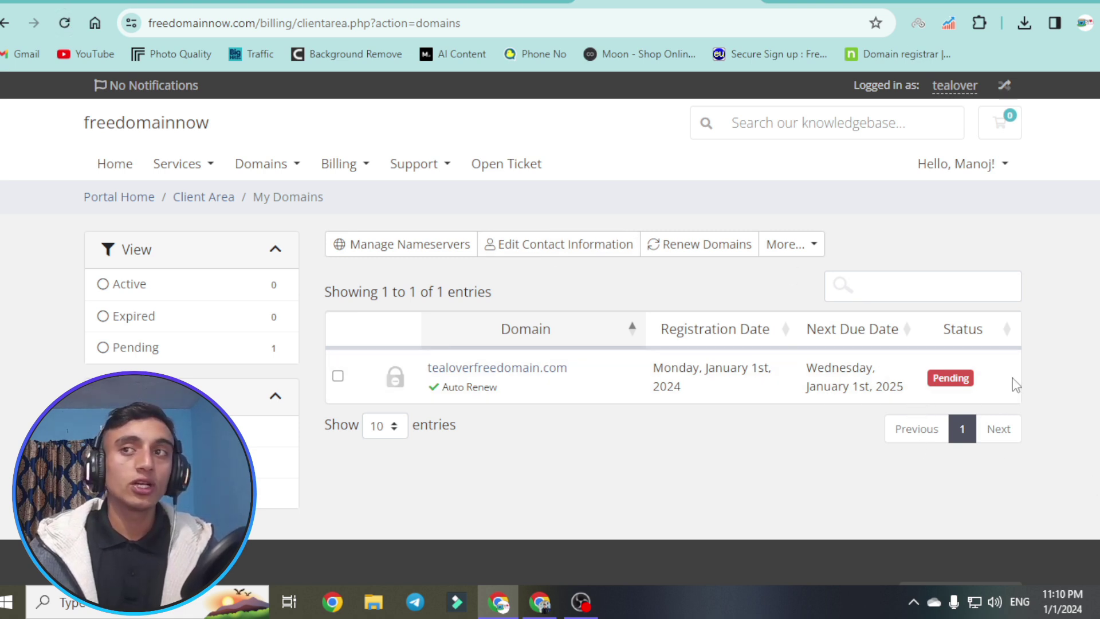
- Reload My Domains so tealoverfreedomain.com shows Active, and select its checkbox
click(65, 23)
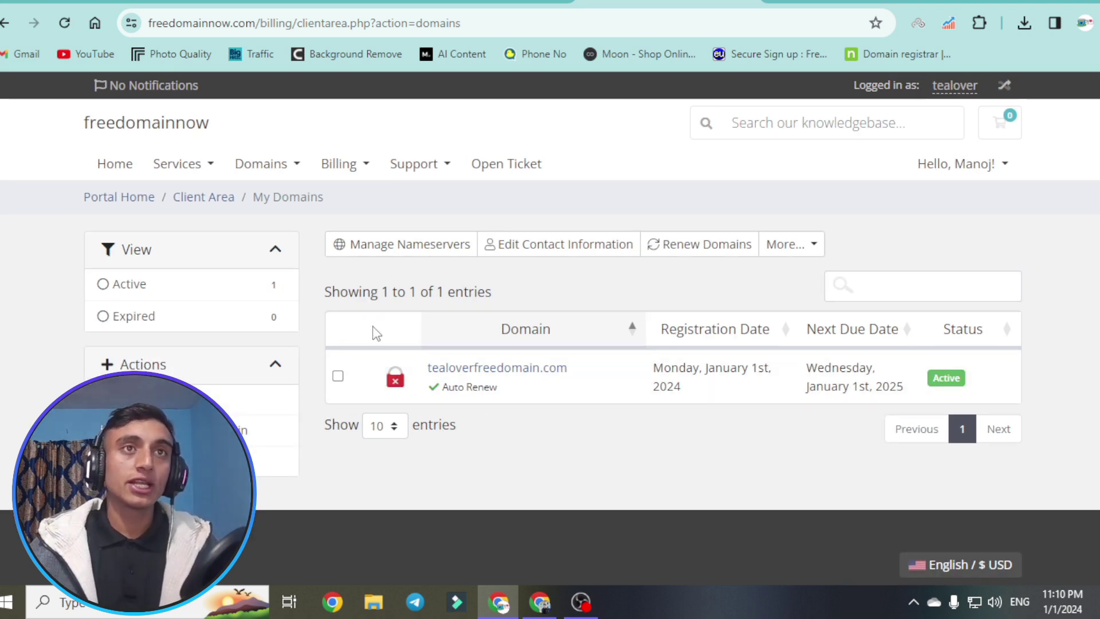
click(338, 376)
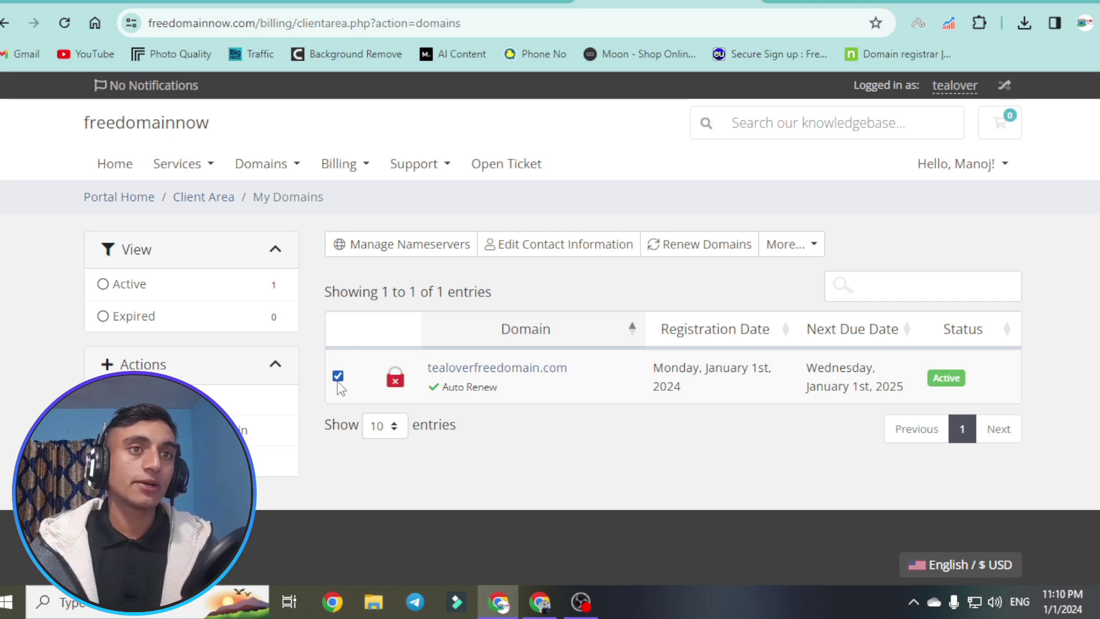
- Submit ns1.000WEBHOST.com and ns2.000WEBHOST.com as custom nameservers for tealoverfreedomain.com
click(378, 253)
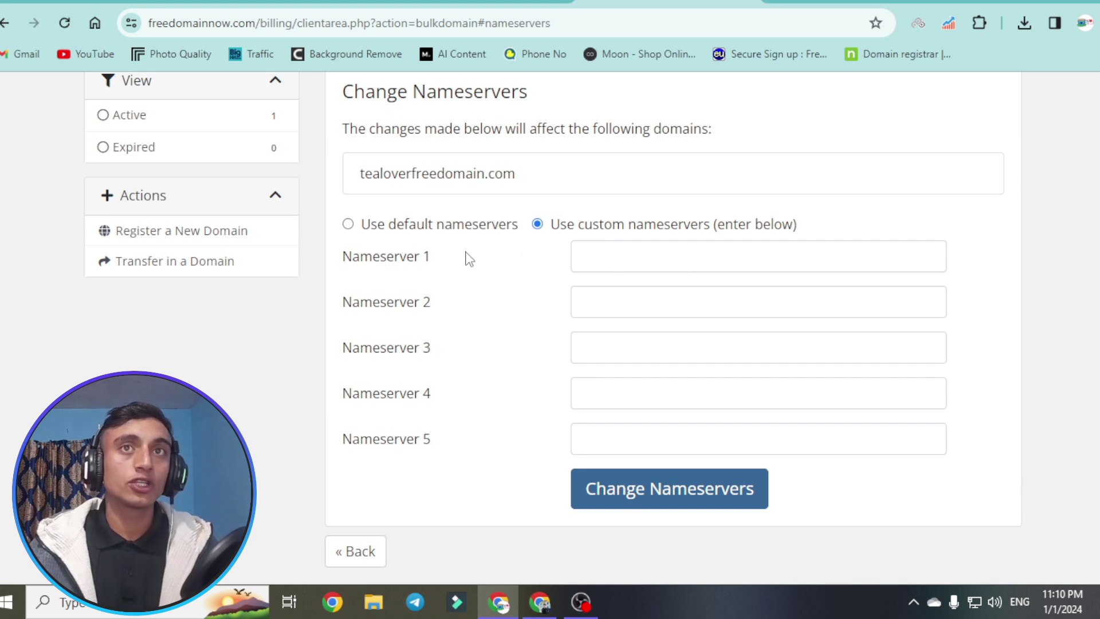
click(364, 224)
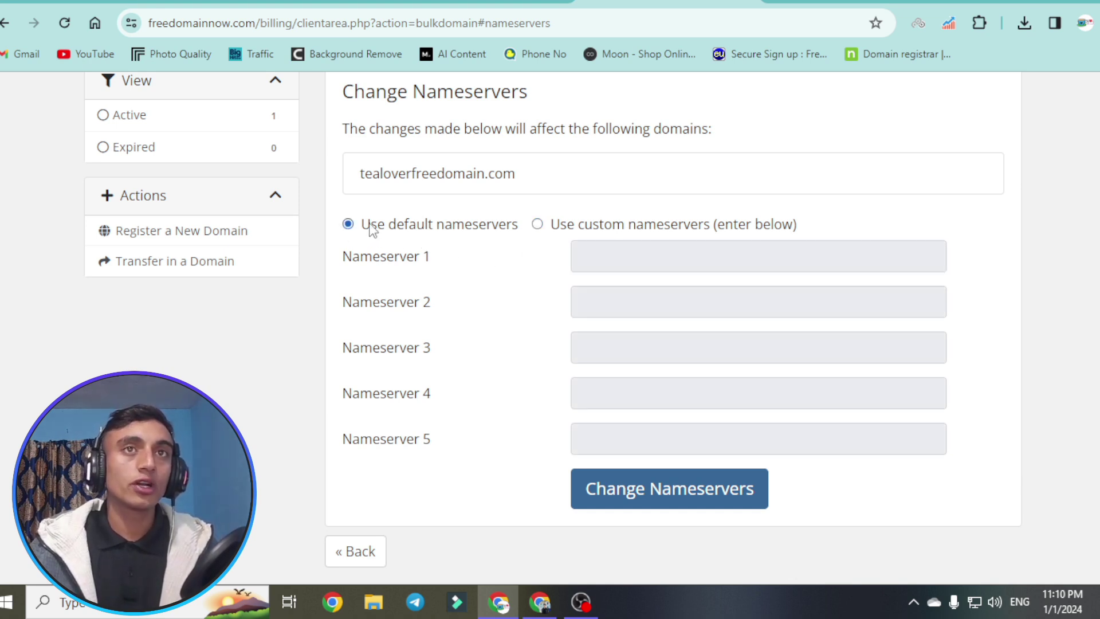
click(634, 225)
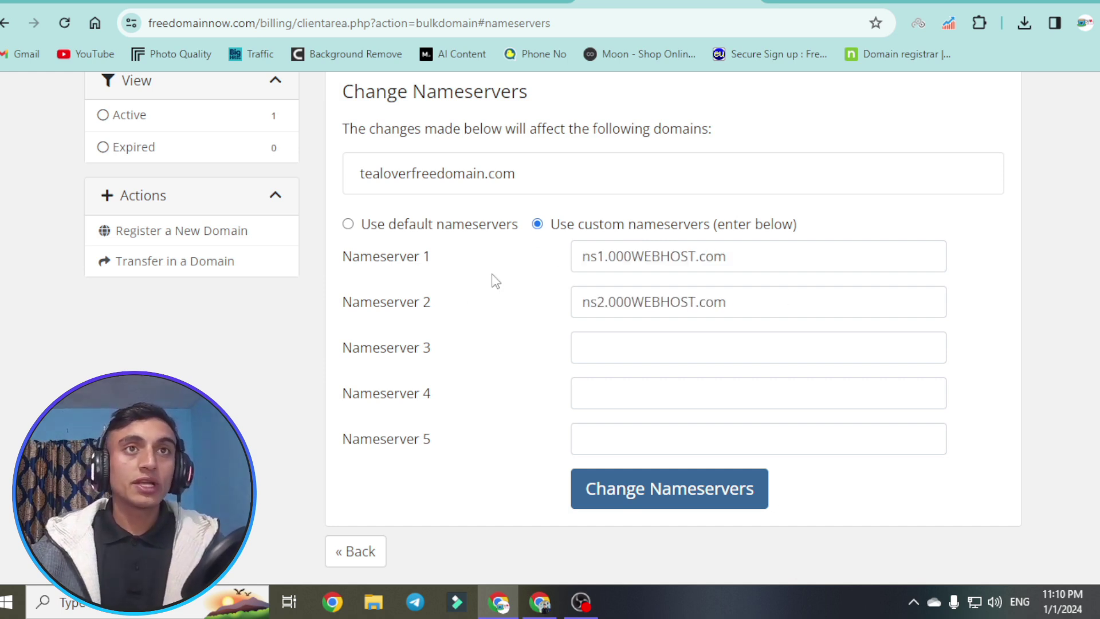
scroll(737, 411, down, 2)
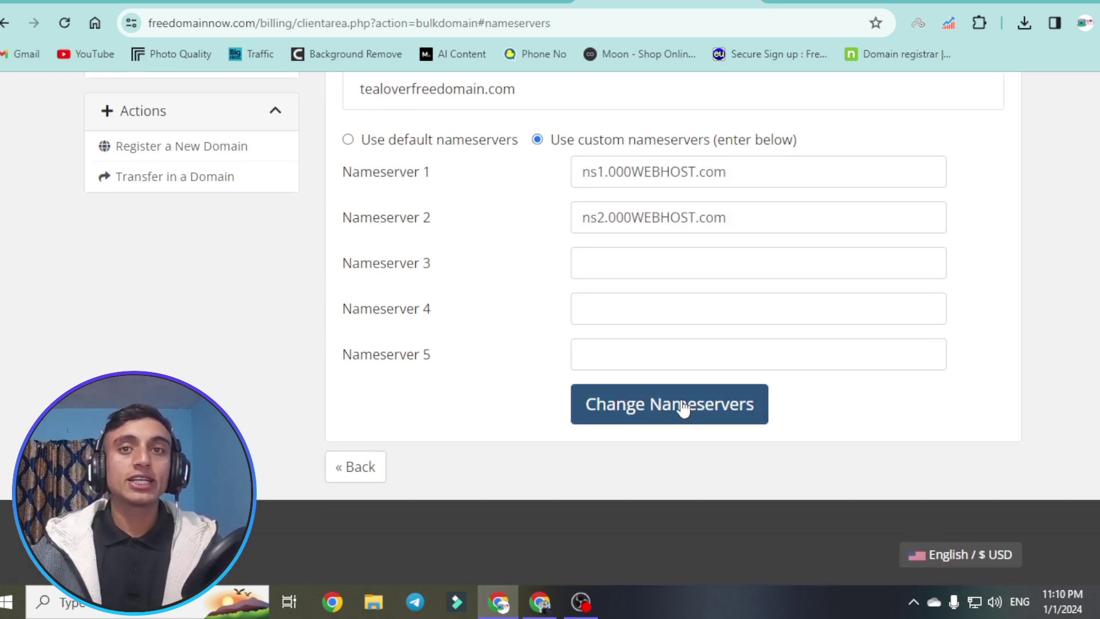
click(680, 418)
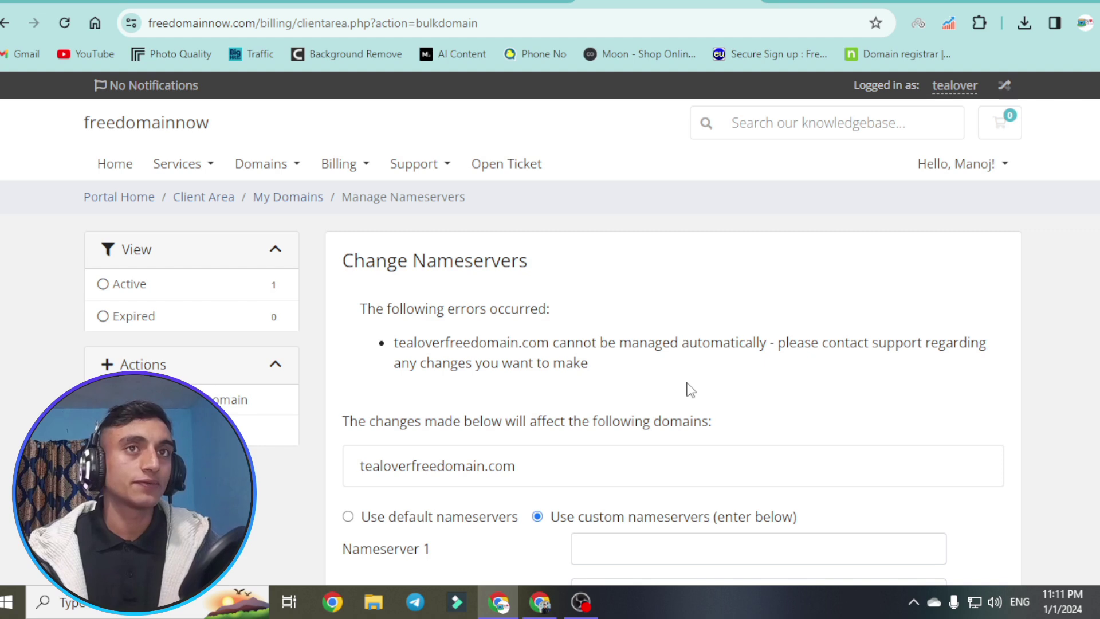
- Scroll down the Change Nameservers page showing the contact-support error
scroll(690, 390, down, 3)
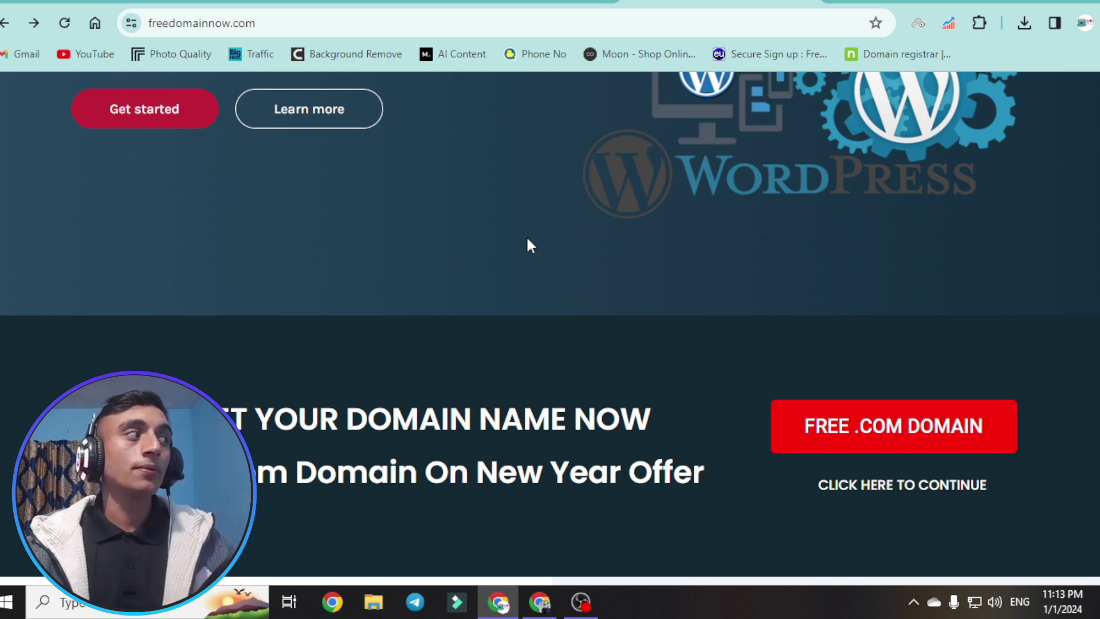
- Scroll the freedomainnow home page, open the billing login page, then go back from it
scroll(678, 192, up, 8)
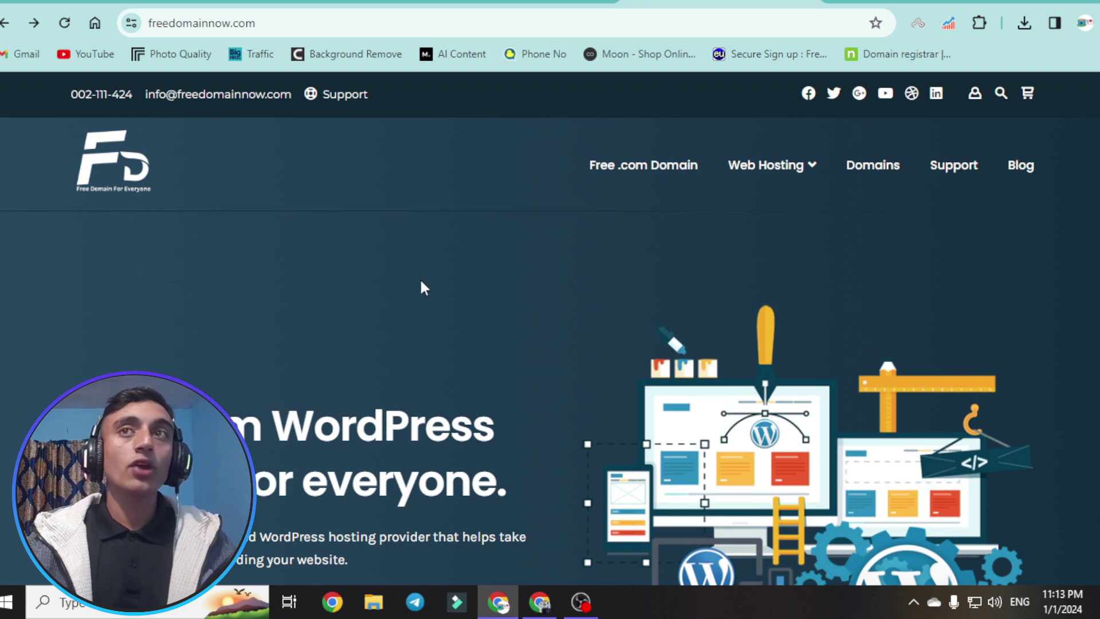
scroll(213, 279, down, 5)
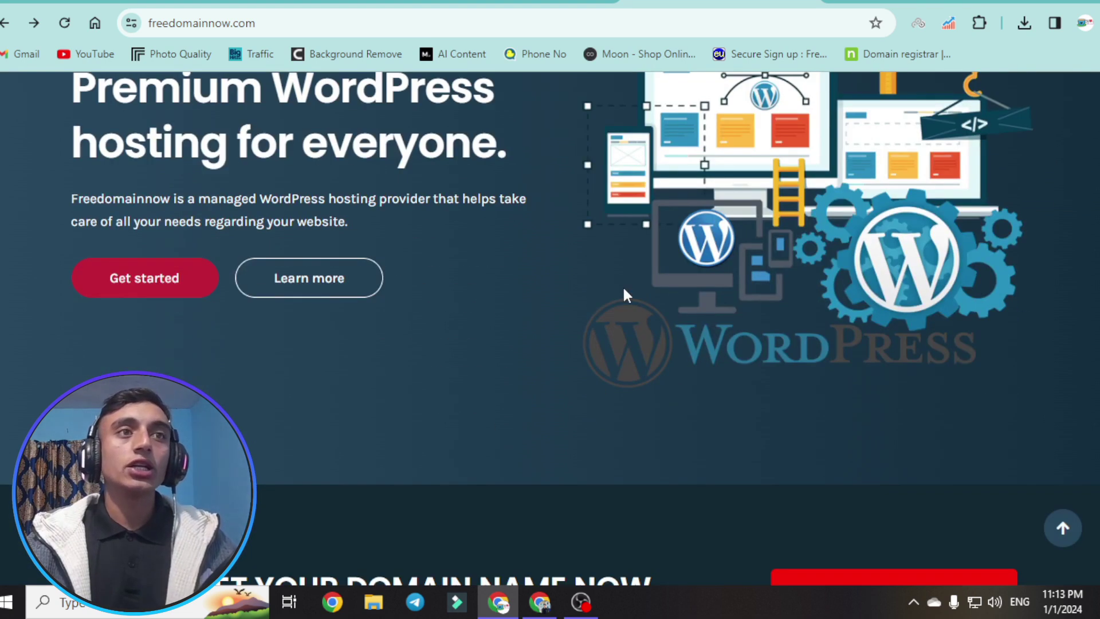
scroll(511, 394, up, 5)
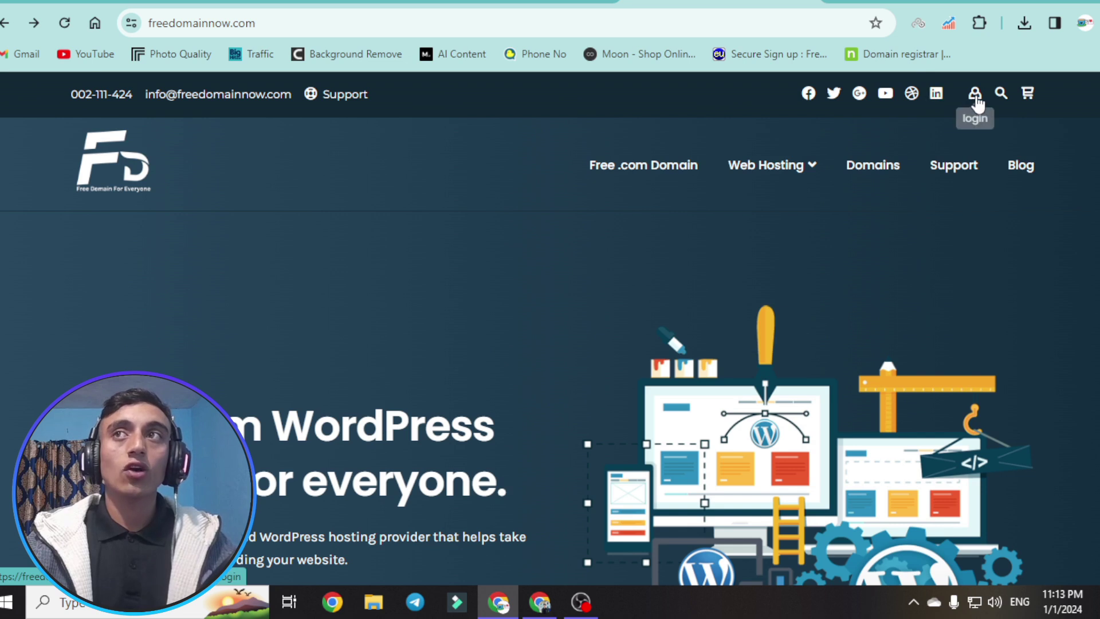
click(915, 193)
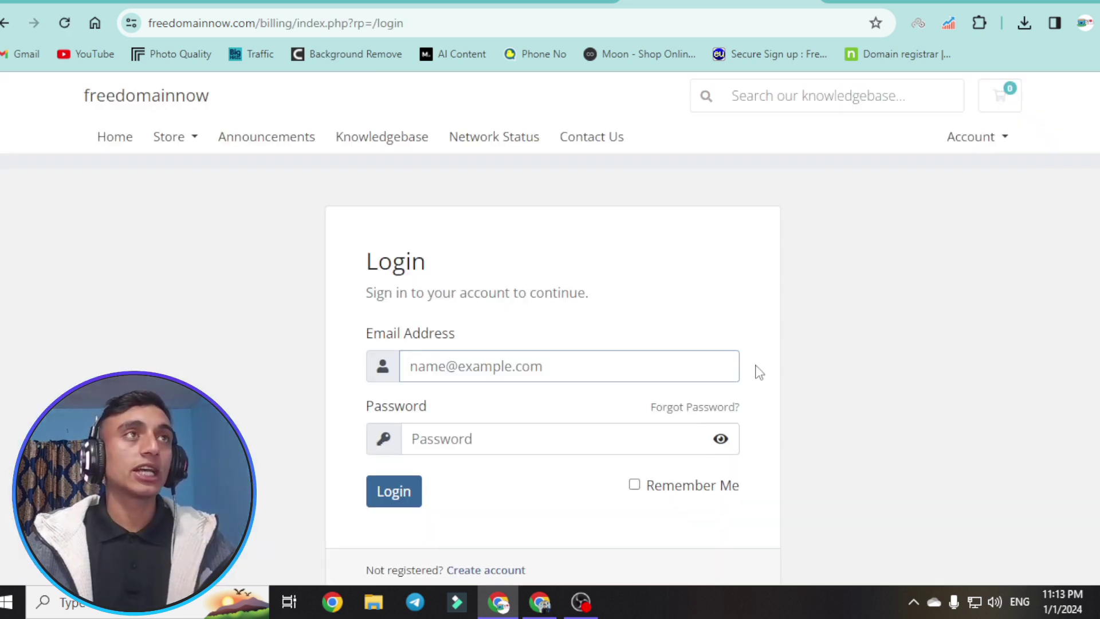
click(6, 23)
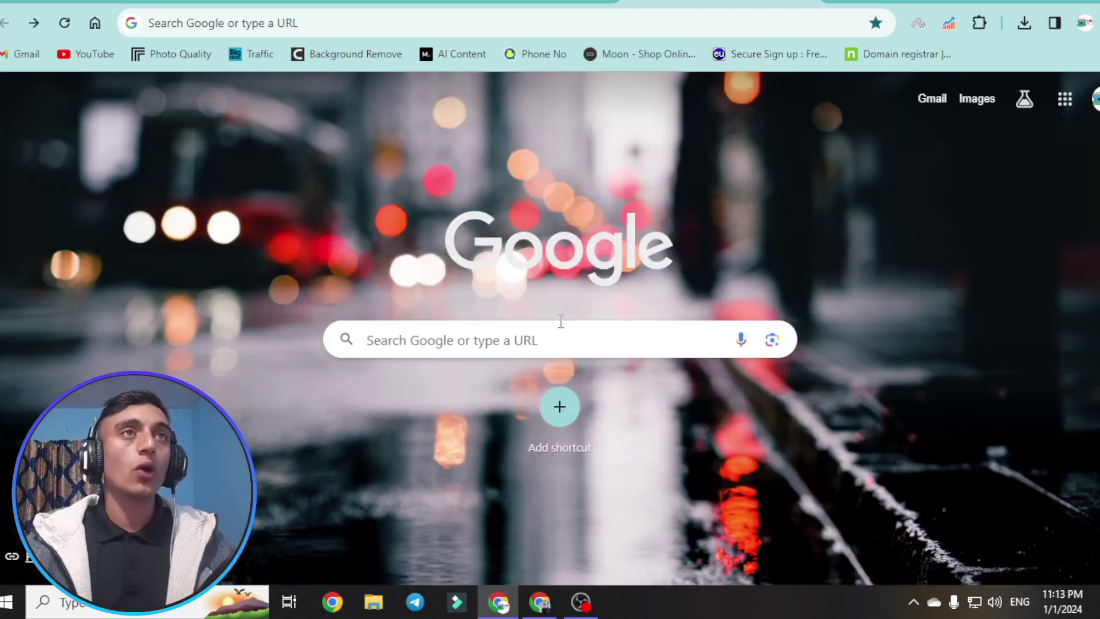
- Search Google for freedomainnow and open the freedomainnow.com result
click(275, 23)
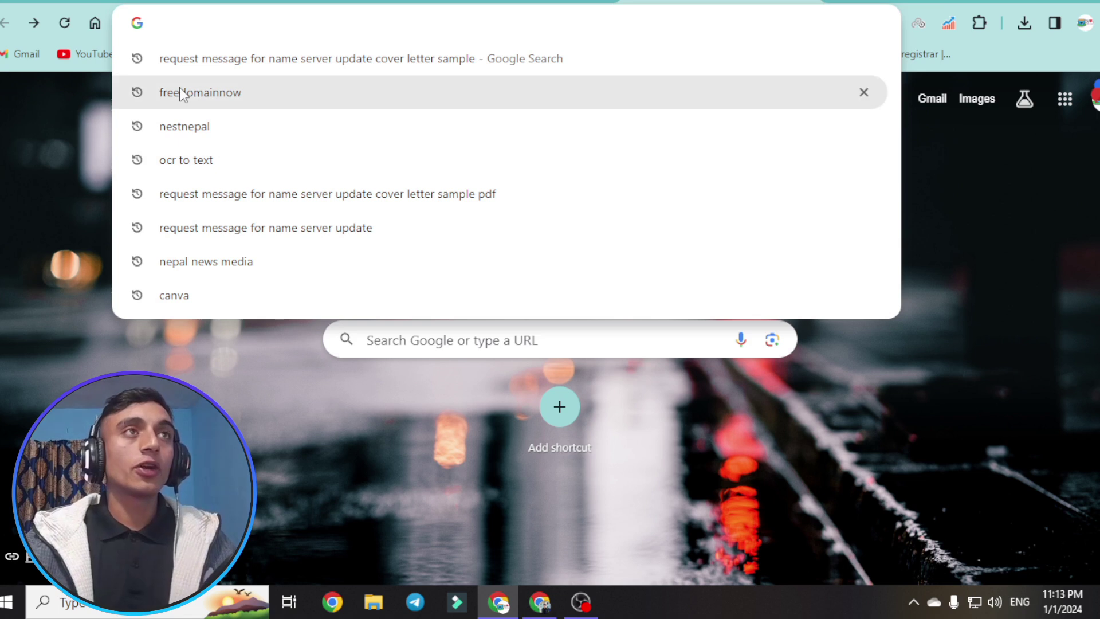
click(219, 96)
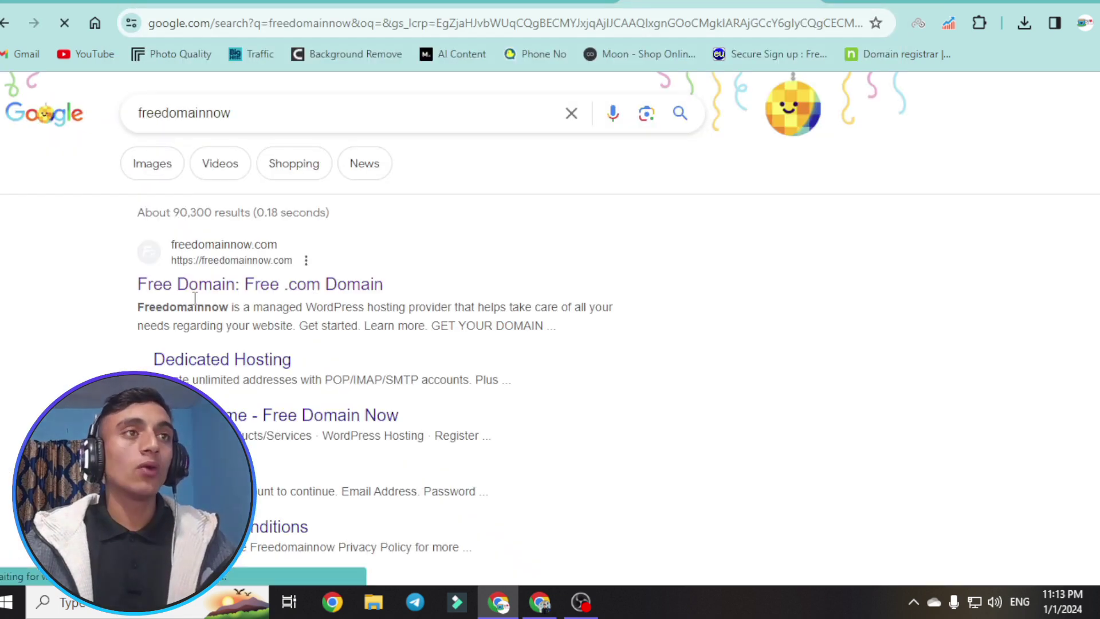
click(252, 295)
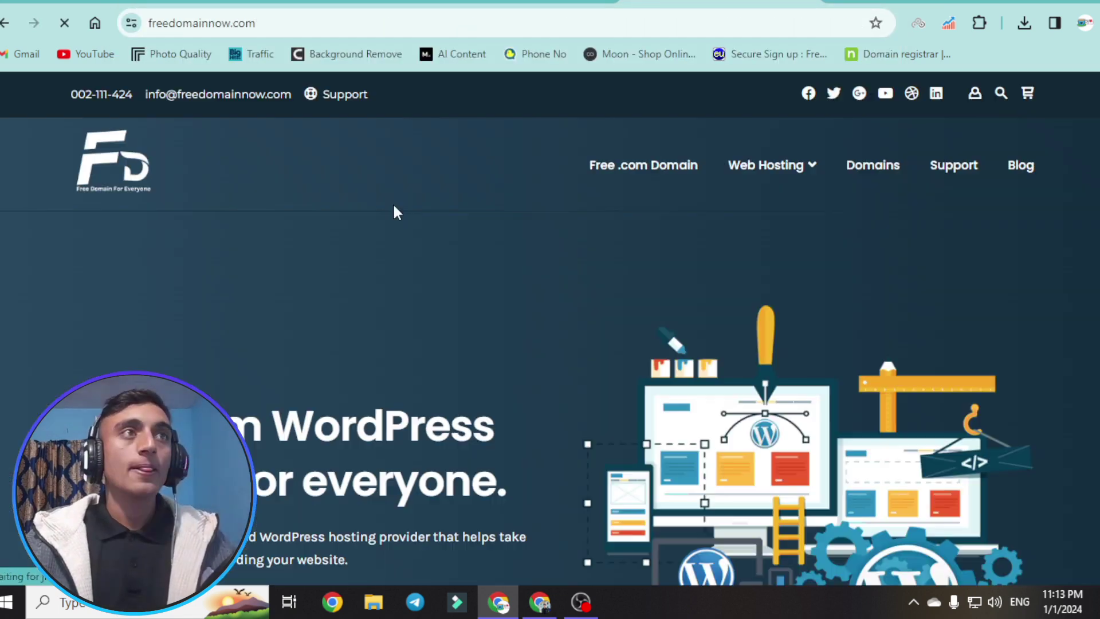
- Browse the home page past the Free Hosting Plan and RDP server sections
scroll(531, 184, down, 10)
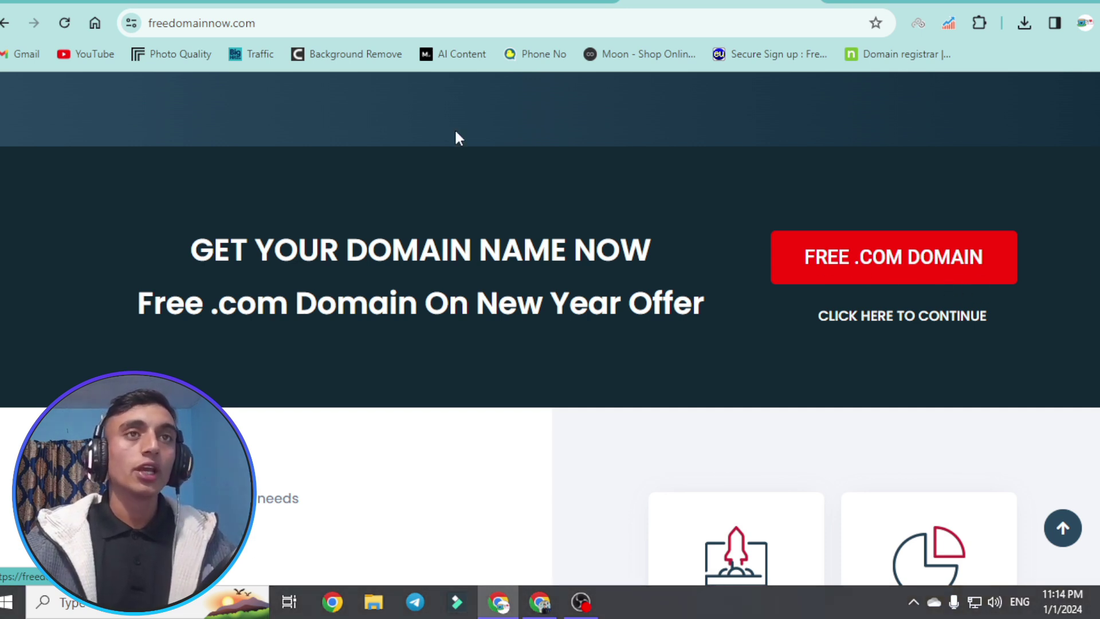
scroll(450, 149, down, 8)
scroll(450, 156, down, 10)
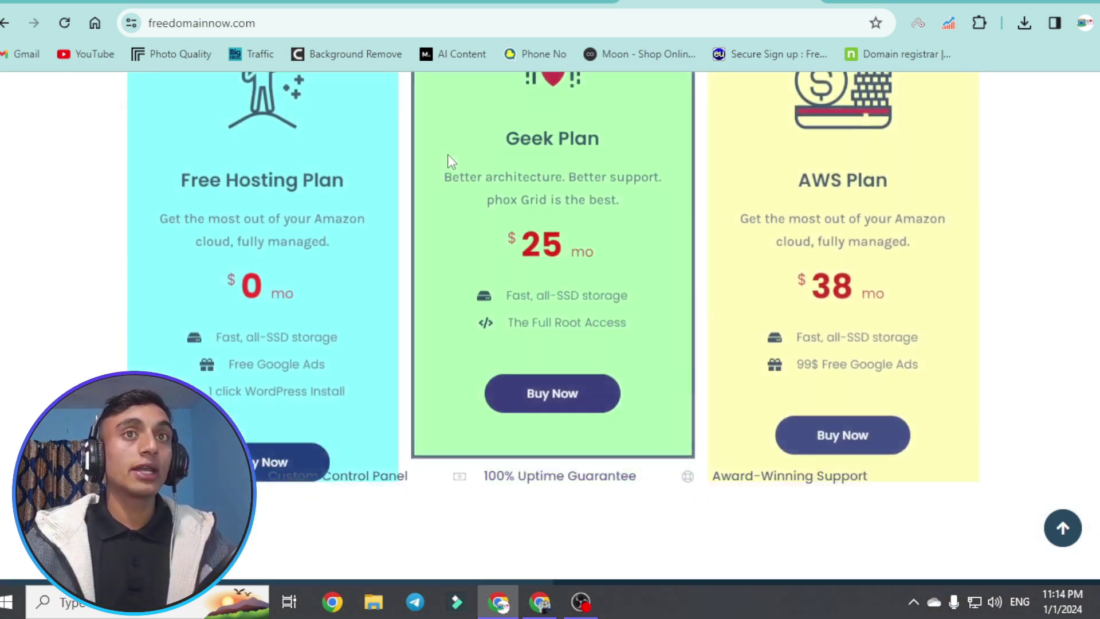
drag(166, 125, 377, 131)
click(80, 156)
scroll(476, 229, down, 10)
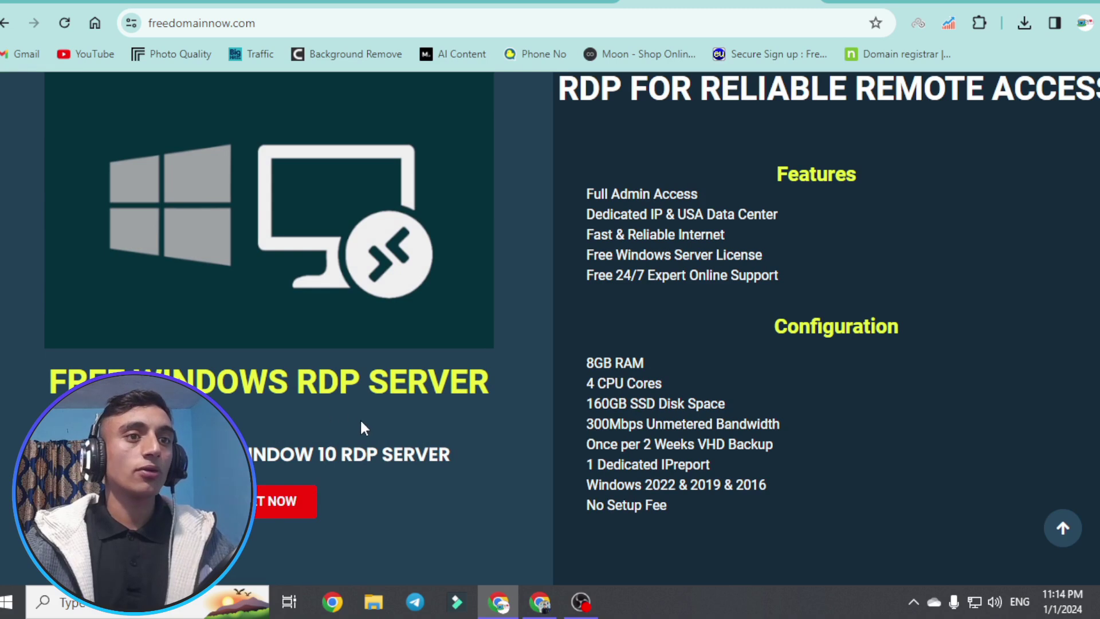
drag(172, 454, 471, 454)
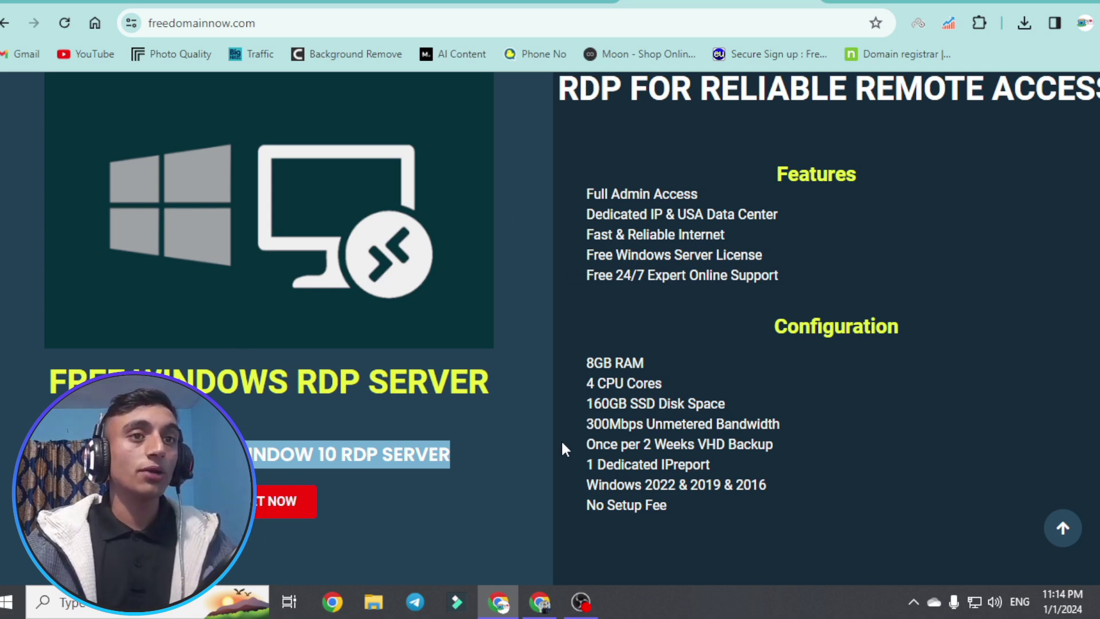
scroll(609, 441, up, 5)
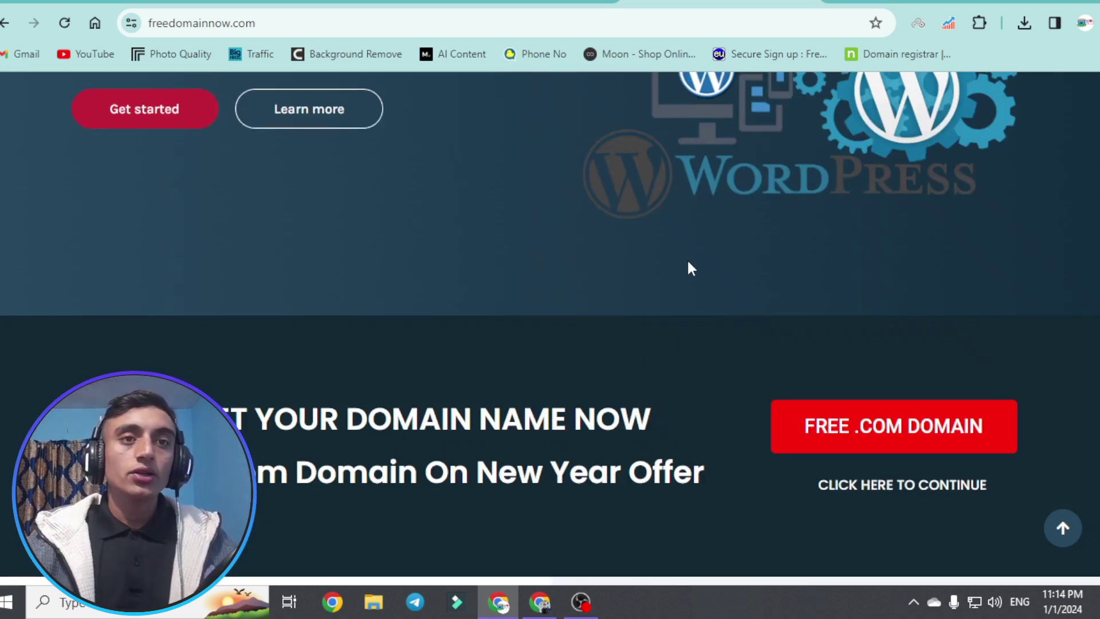
- Open the FREE .COM DOMAIN offer, find techepasa.com available at $0, and purchase it
click(864, 431)
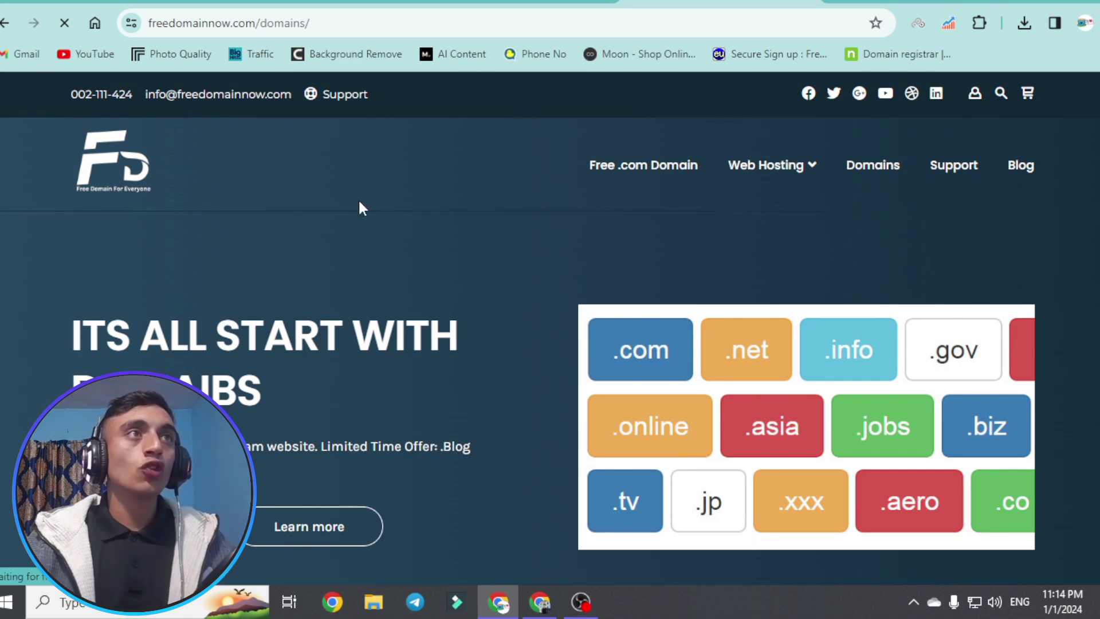
scroll(547, 226, down, 10)
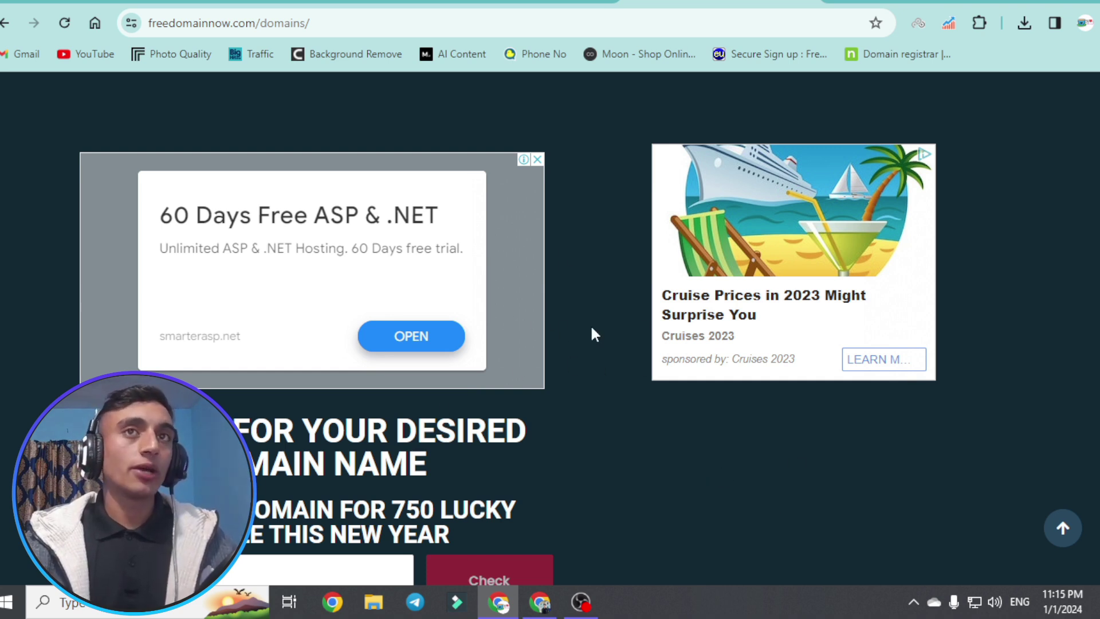
scroll(578, 304, down, 5)
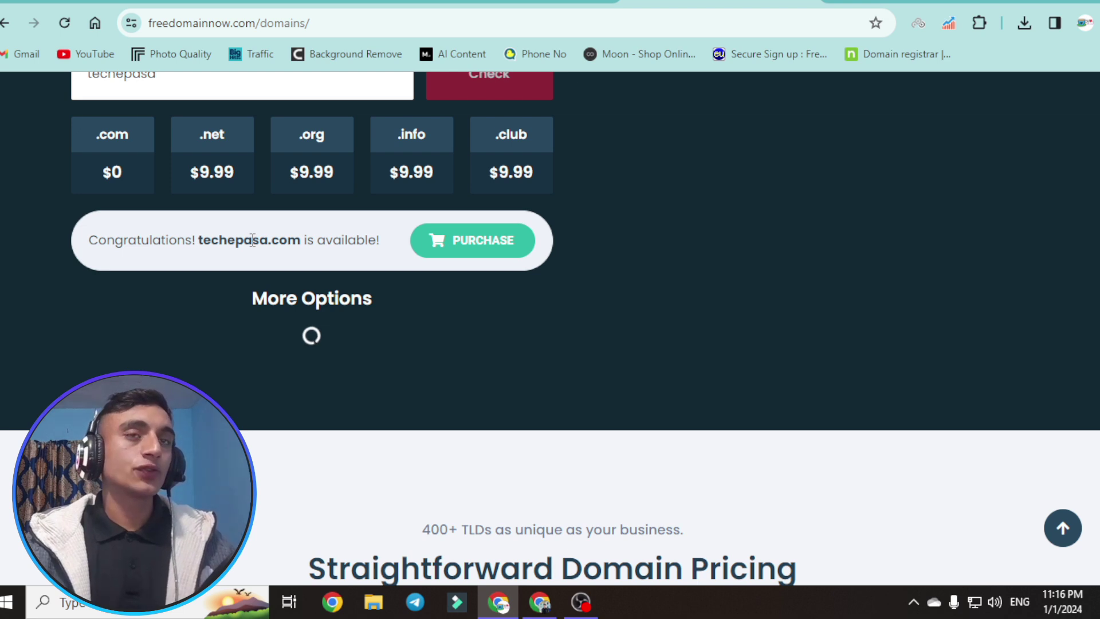
click(471, 241)
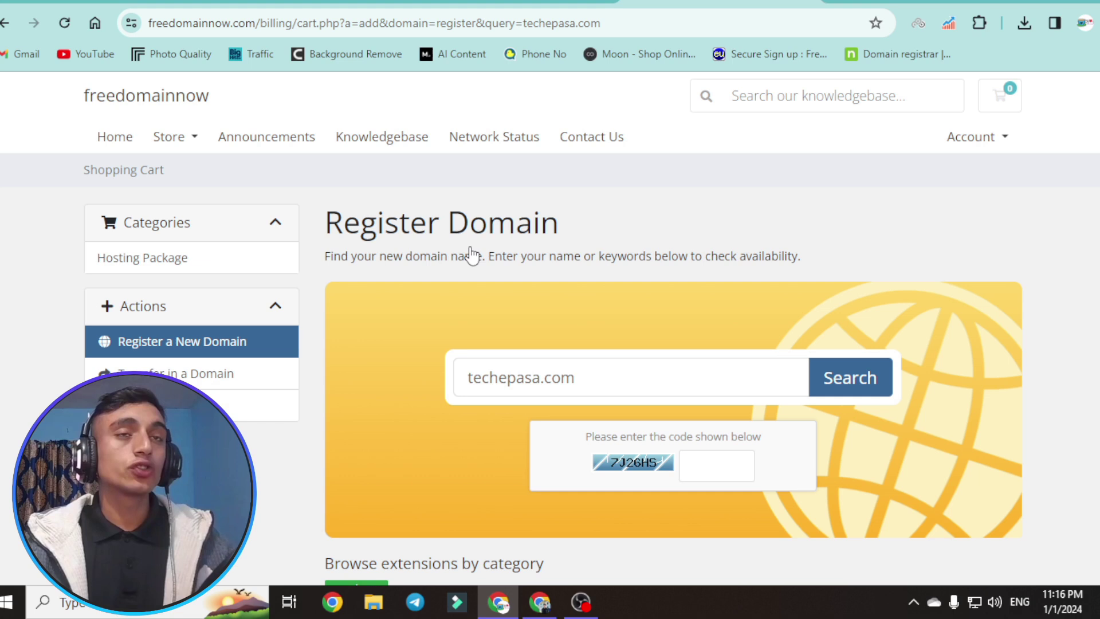
- Enter the captcha code, add techiepasa.com at $0.00 to the cart, and check out
scroll(471, 253, down, 3)
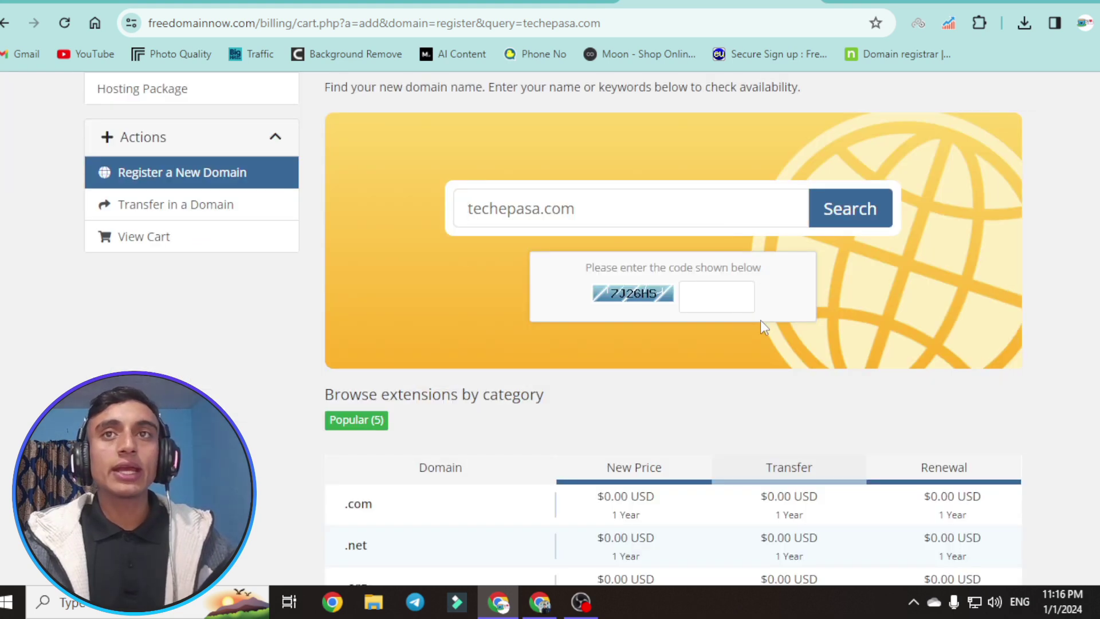
click(699, 299)
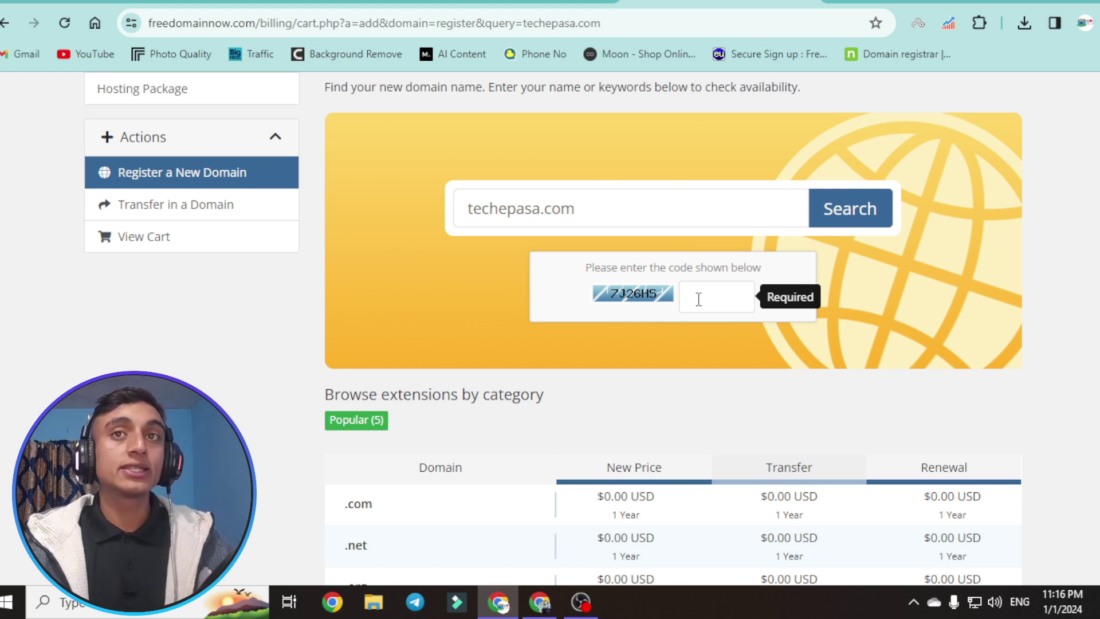
text(7J26HS)
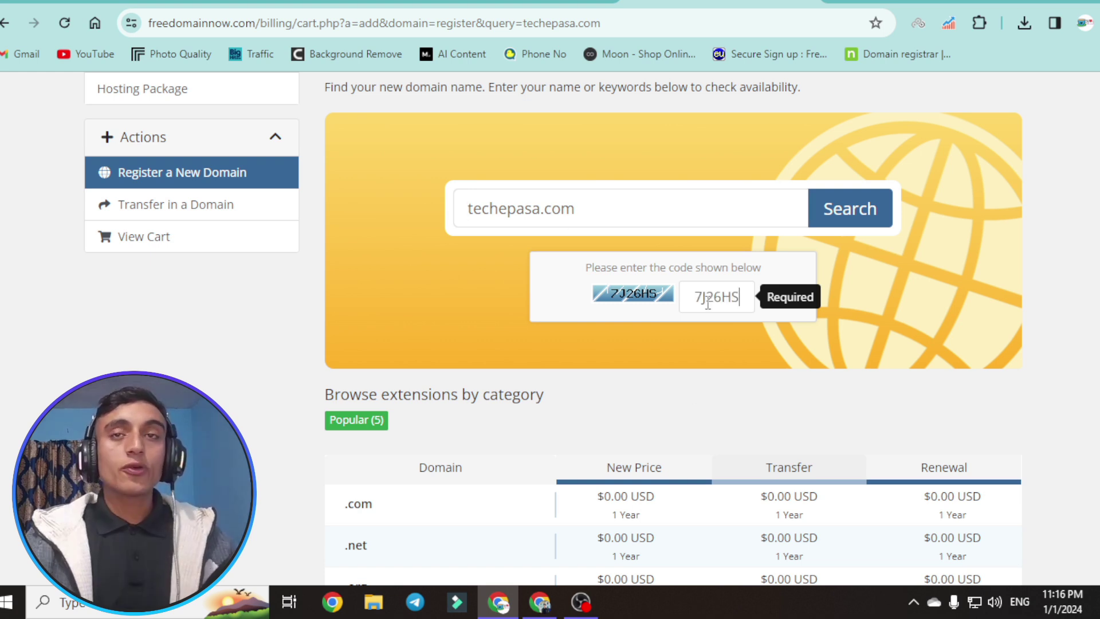
click(849, 220)
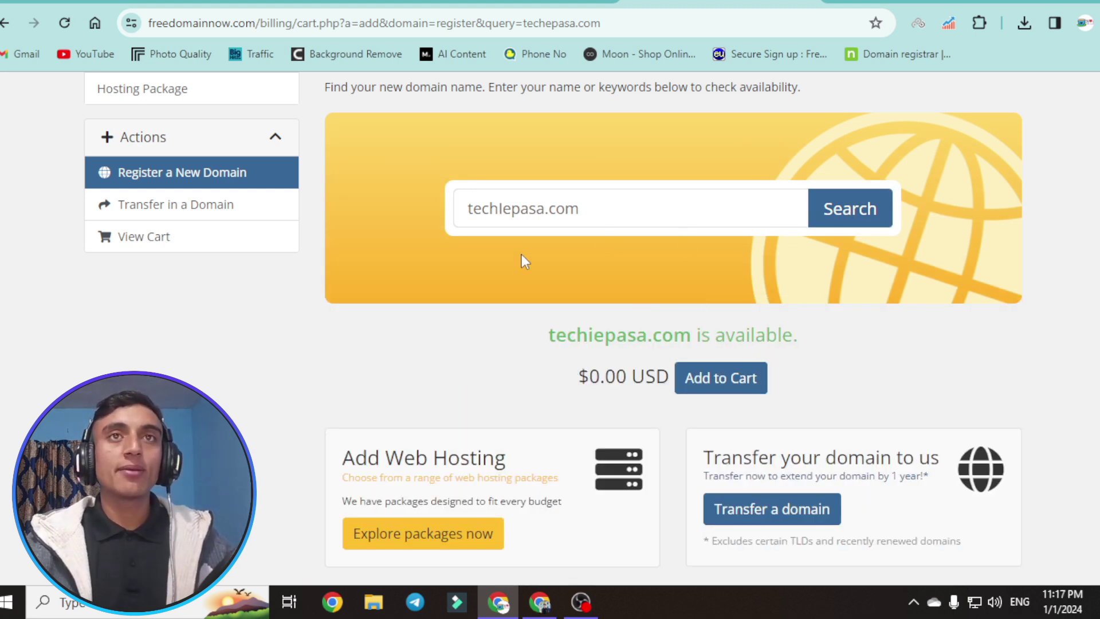
click(726, 393)
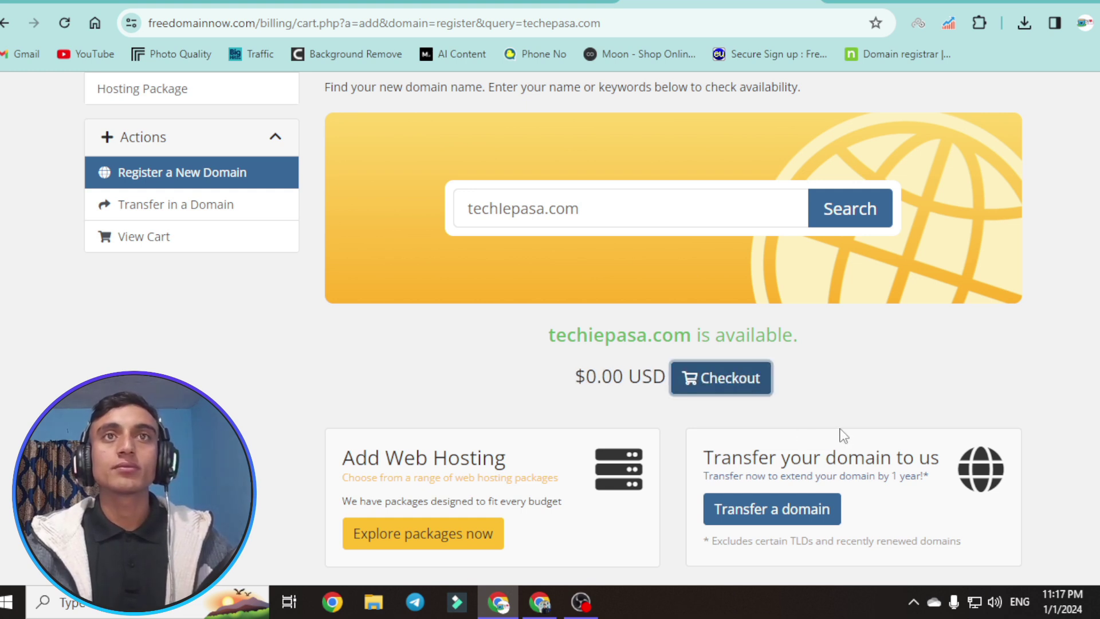
click(740, 380)
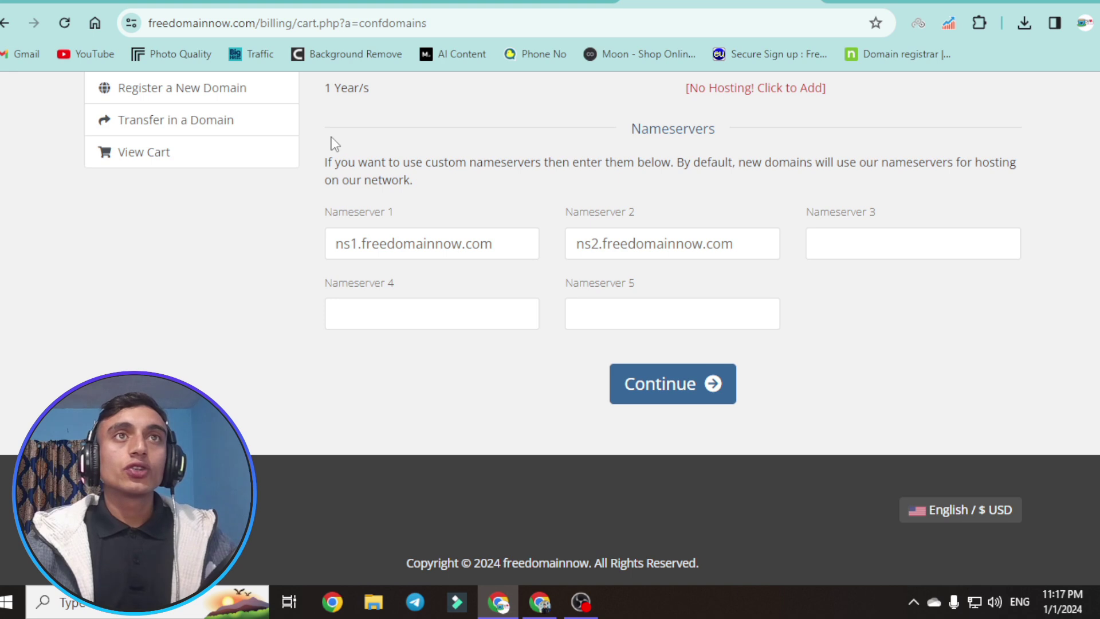
- Keep the default ns1/ns2.freedomainnow.com nameservers and review techiepasa.com at $0.00 in the cart
drag(441, 133, 916, 138)
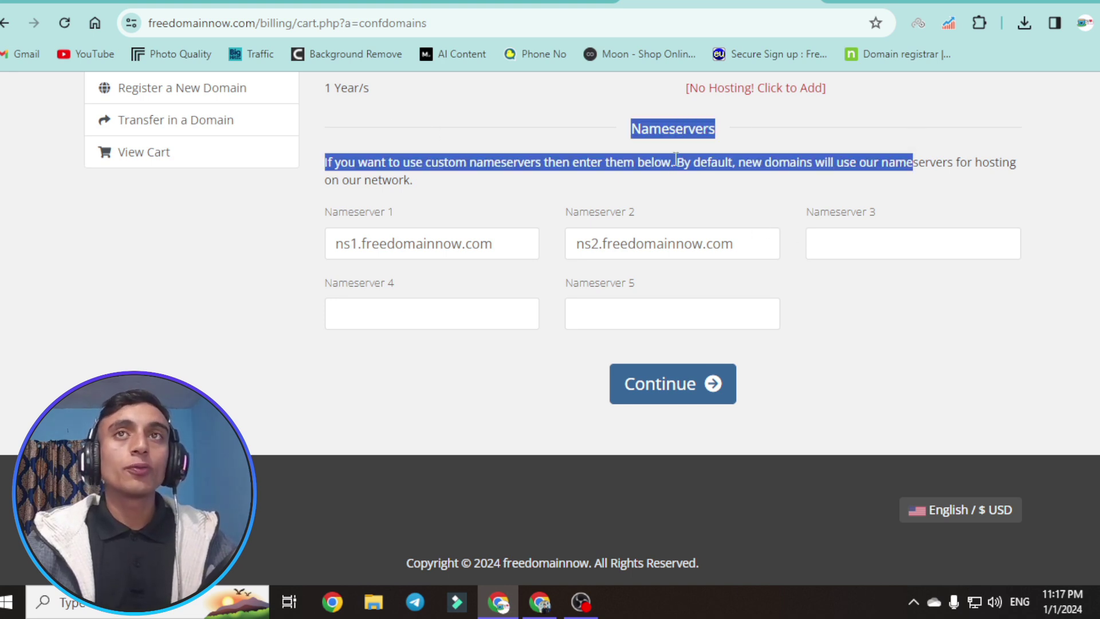
click(619, 144)
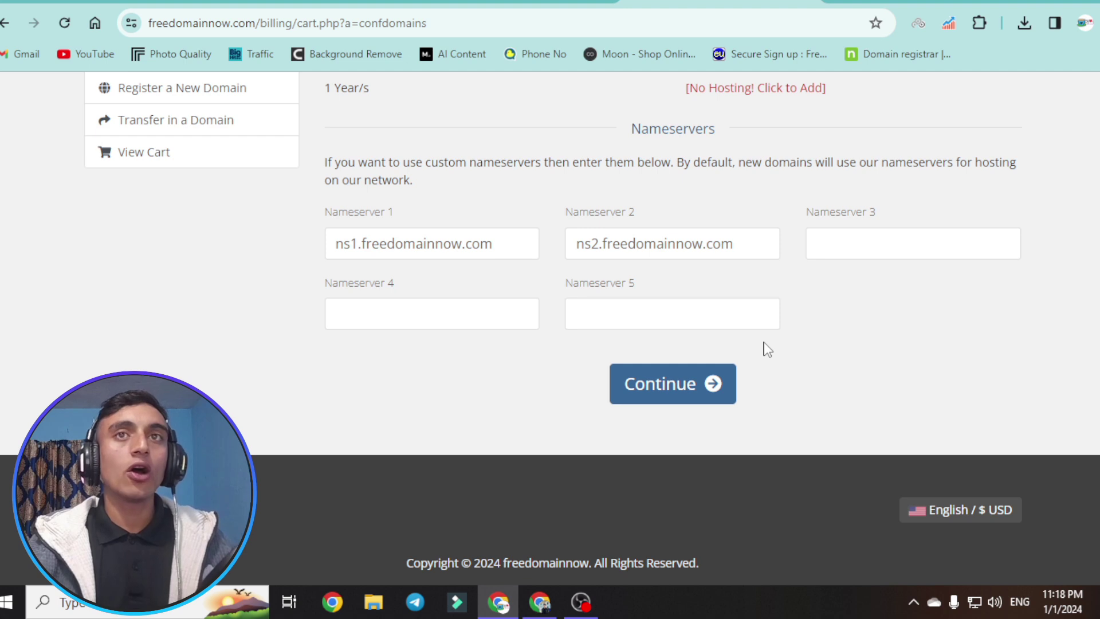
click(680, 398)
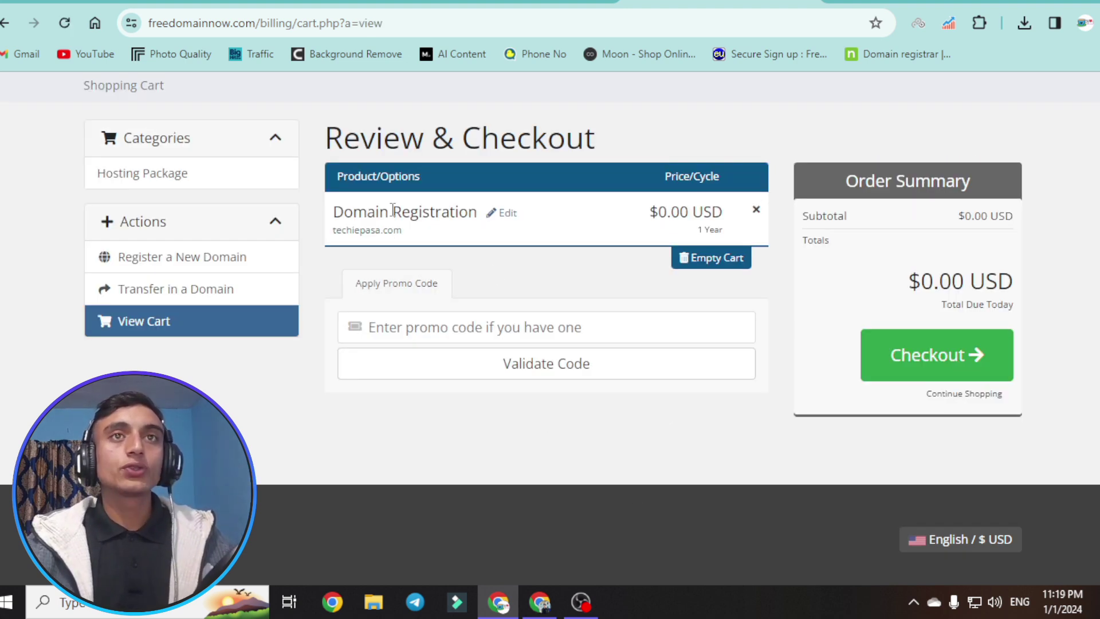
drag(332, 234, 435, 233)
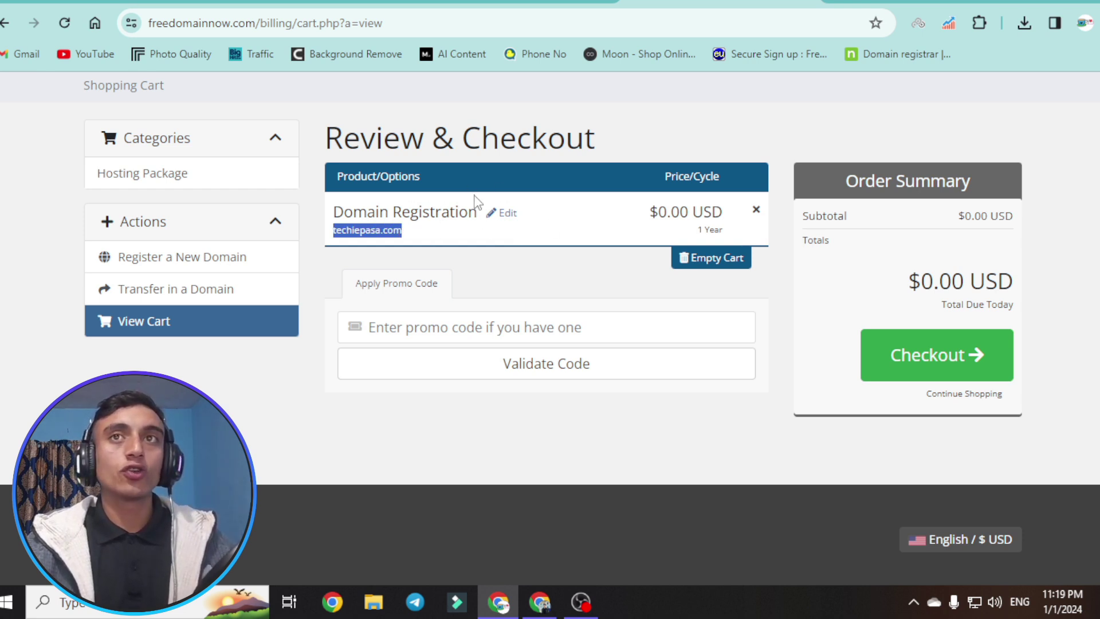
- Enter billing details and an account password, keep PayPal Basic, and complete the $0.00 order
click(948, 361)
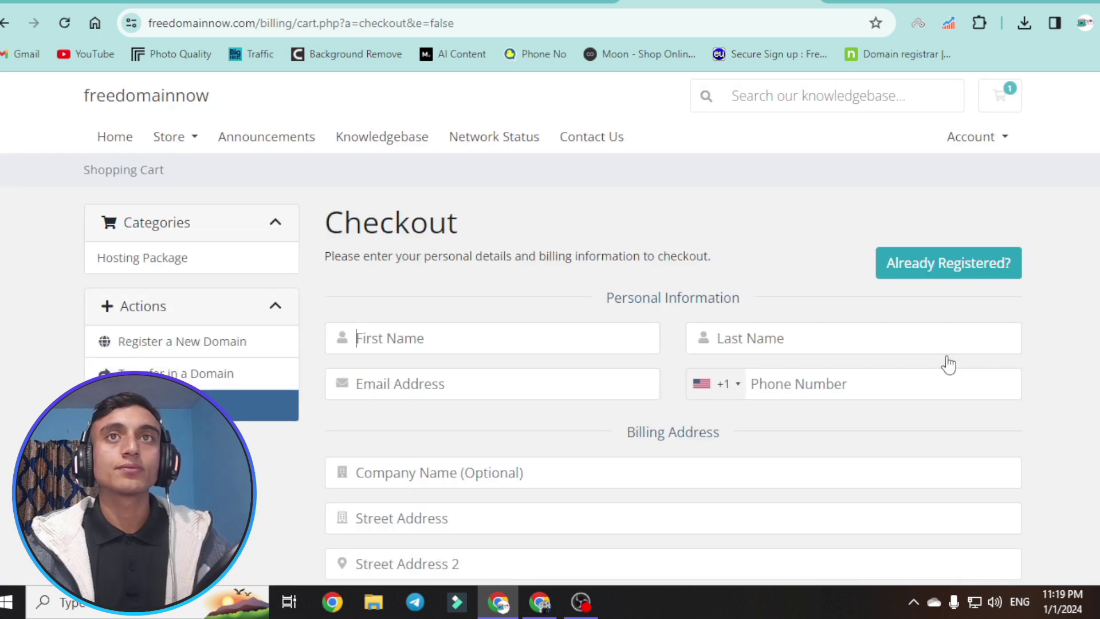
scroll(511, 284, down, 3)
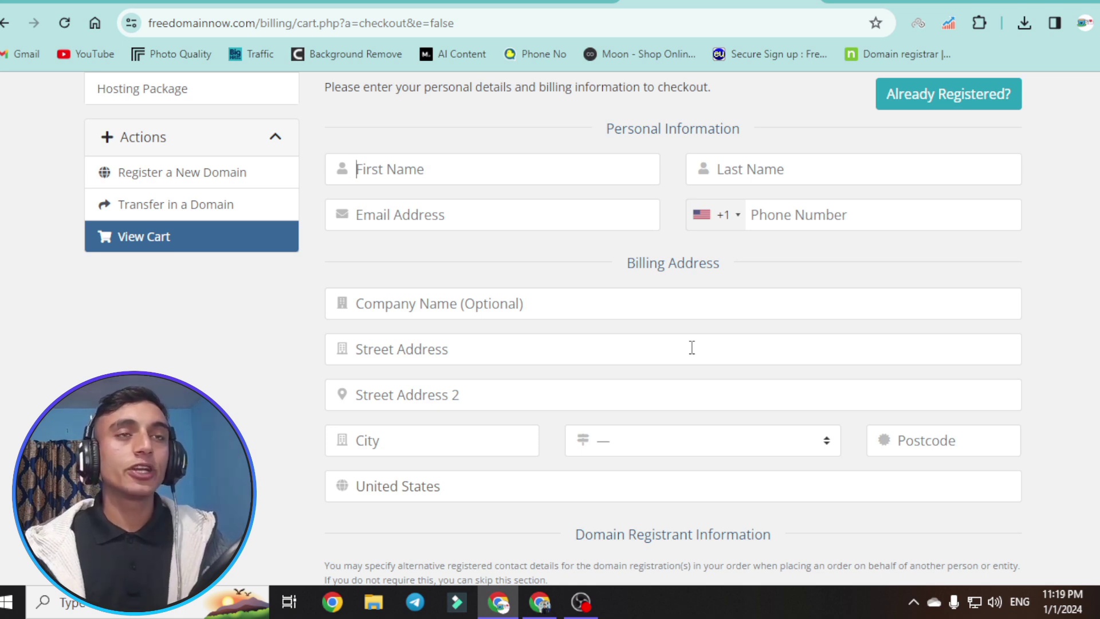
scroll(692, 347, down, 6)
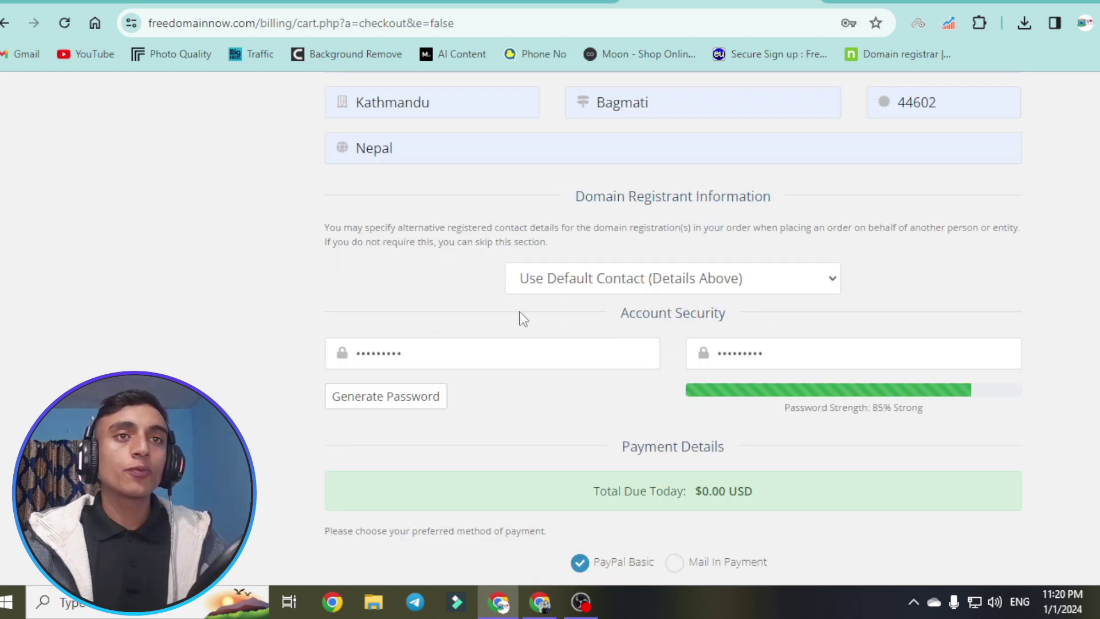
scroll(645, 289, down, 4)
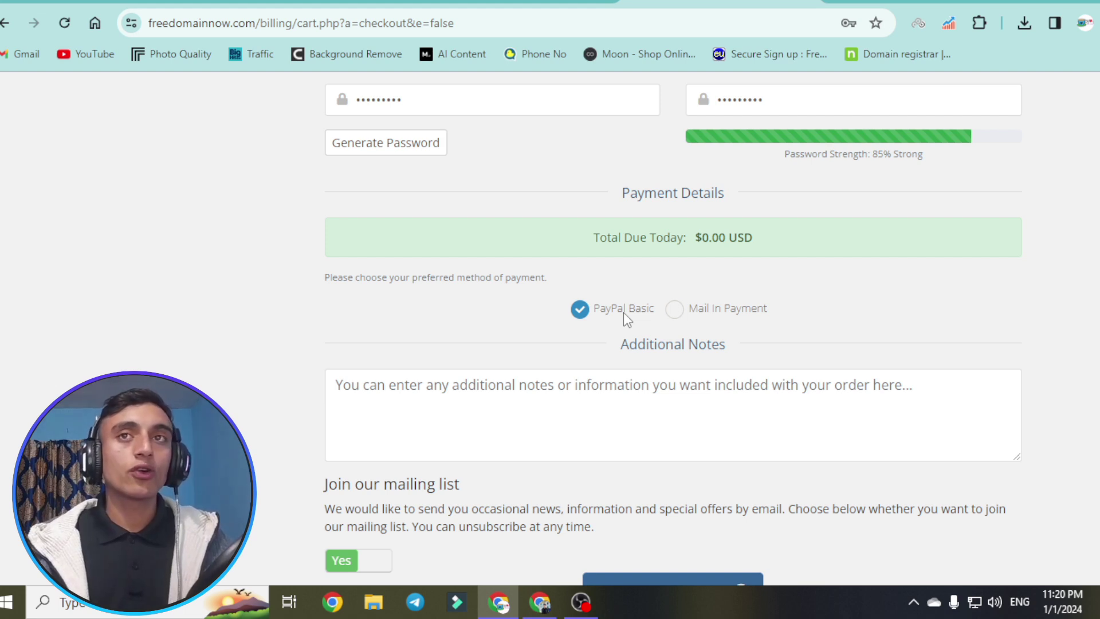
scroll(621, 324, down, 3)
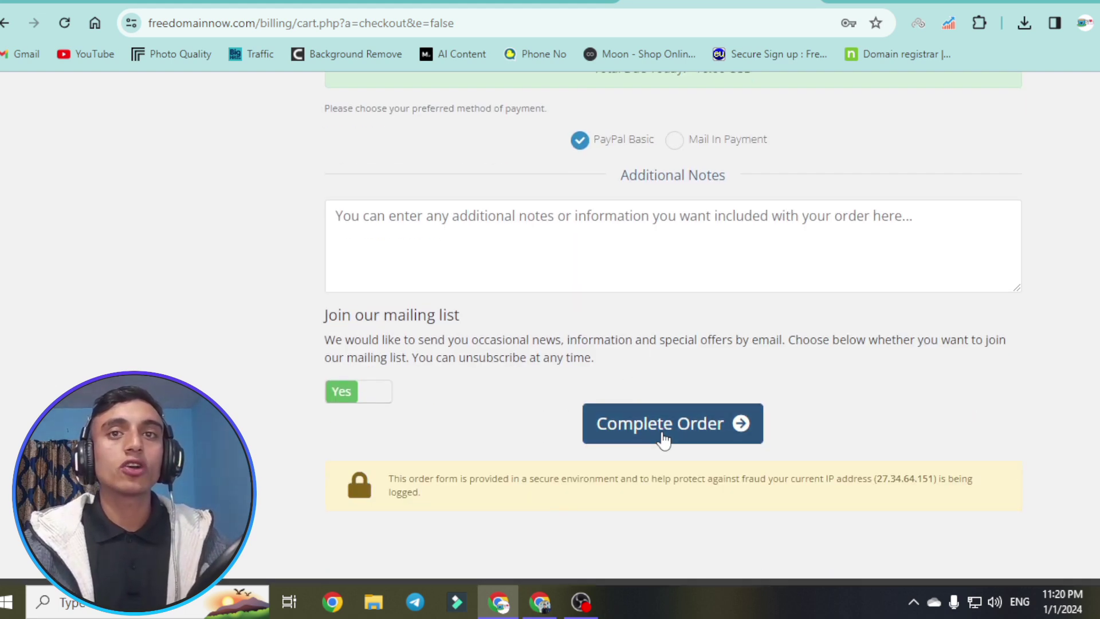
click(663, 440)
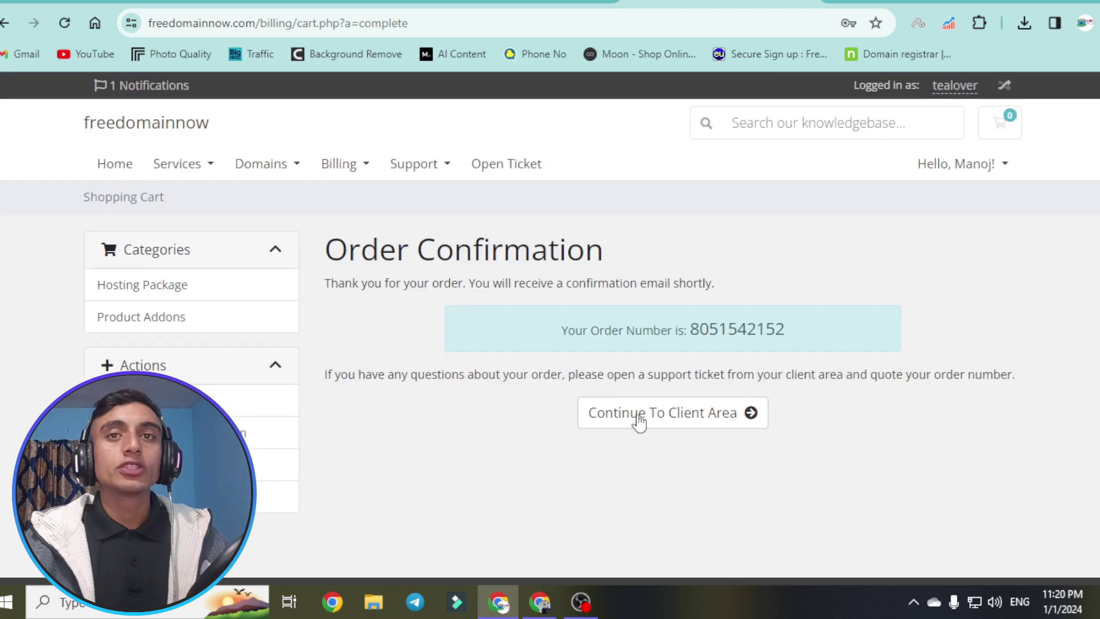
- Continue to the client area and open My Domains, where techiepasa.com is listed as Active
click(686, 415)
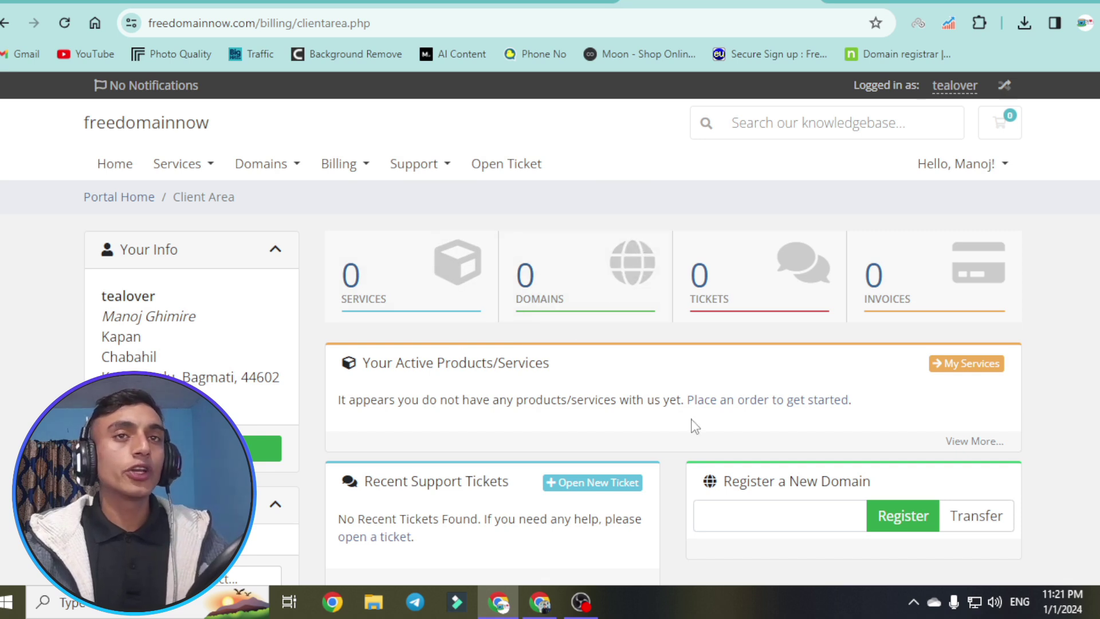
click(594, 283)
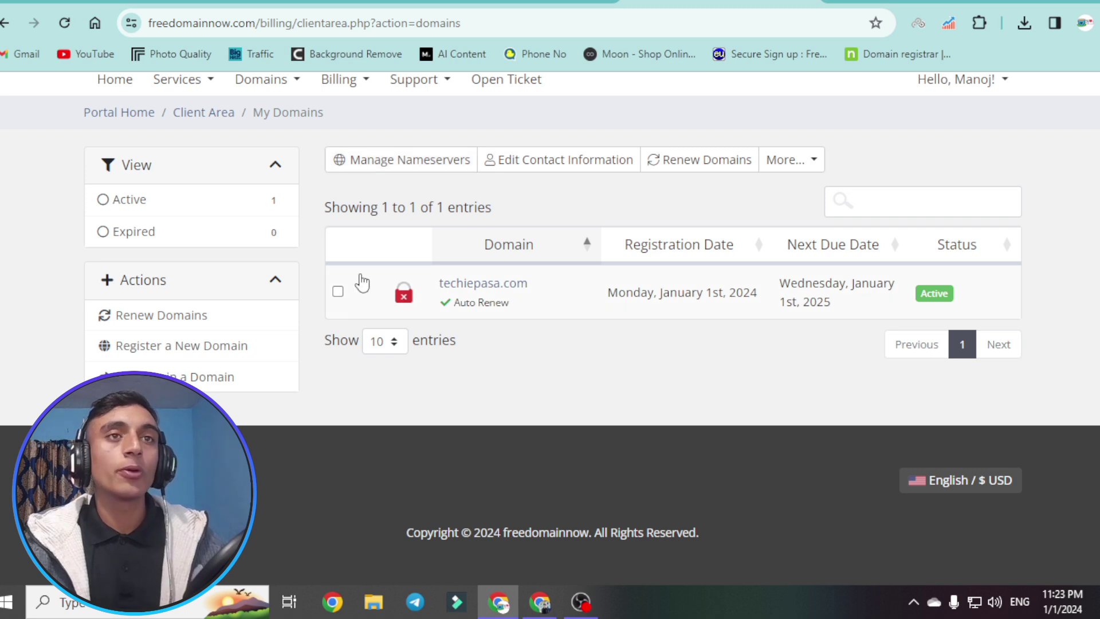
- Select techiepasa.com, open Manage Nameservers, and enter ns1.infinityfree.com and ns2.infinityfree.com
click(338, 292)
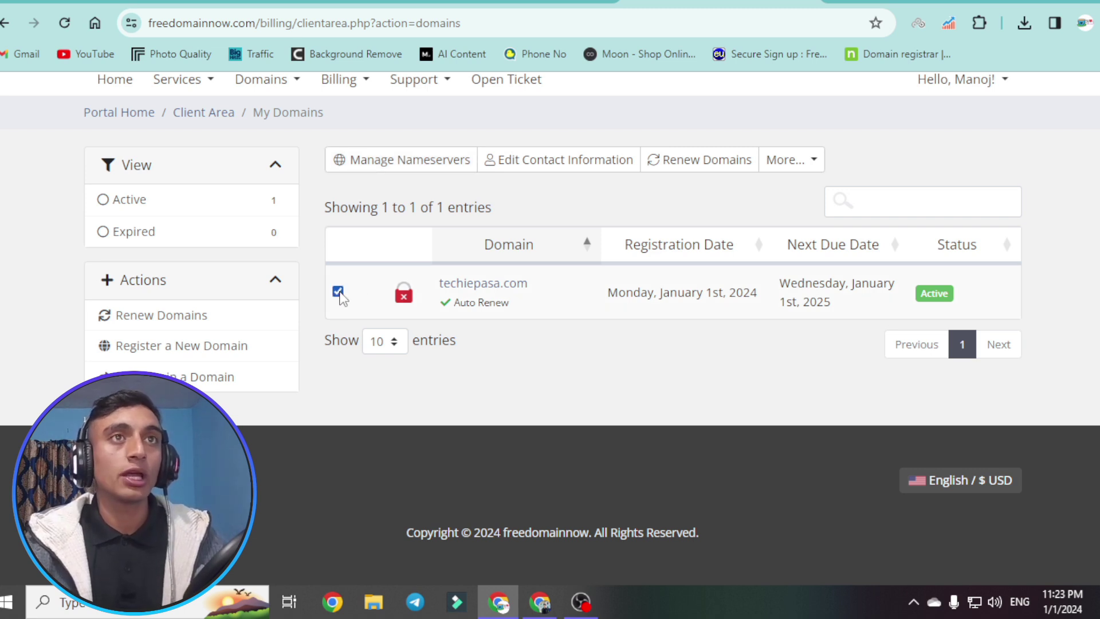
click(404, 166)
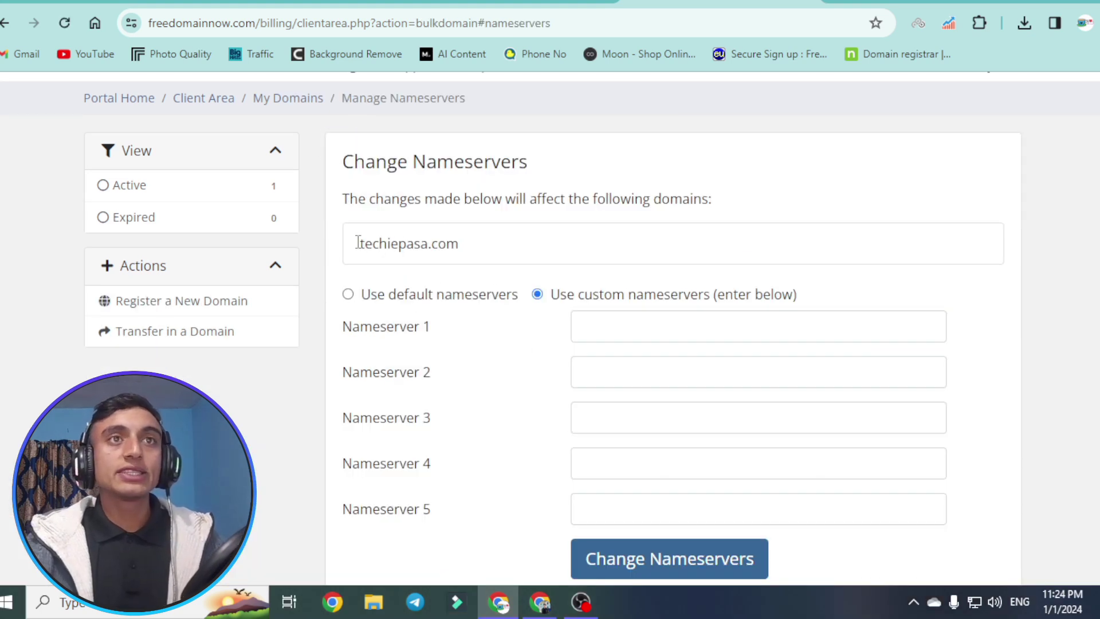
drag(356, 244, 538, 253)
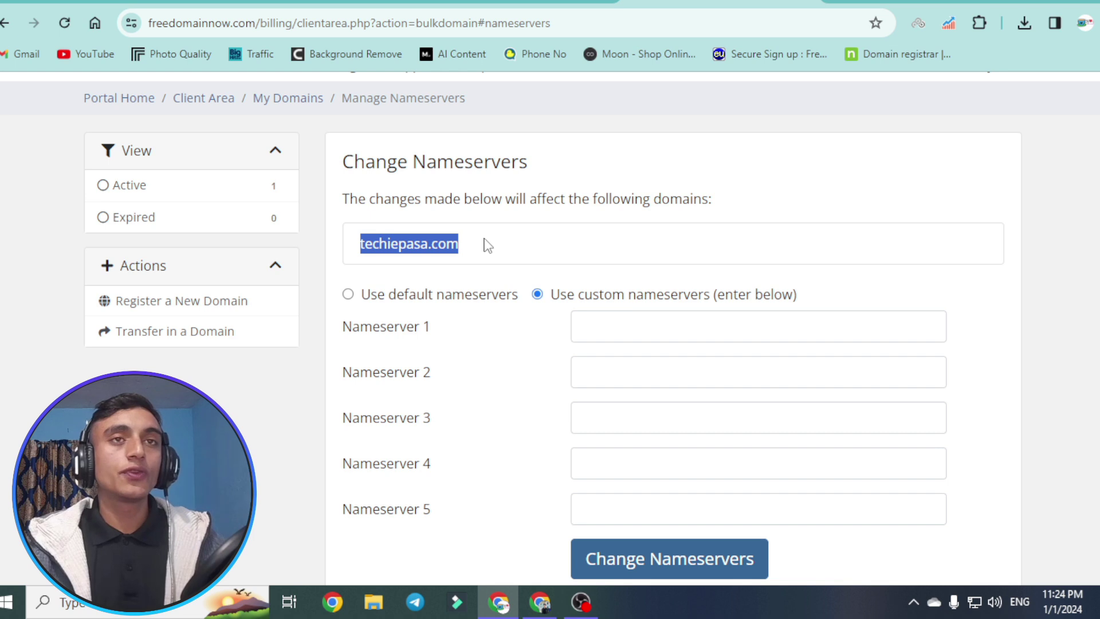
click(835, 3)
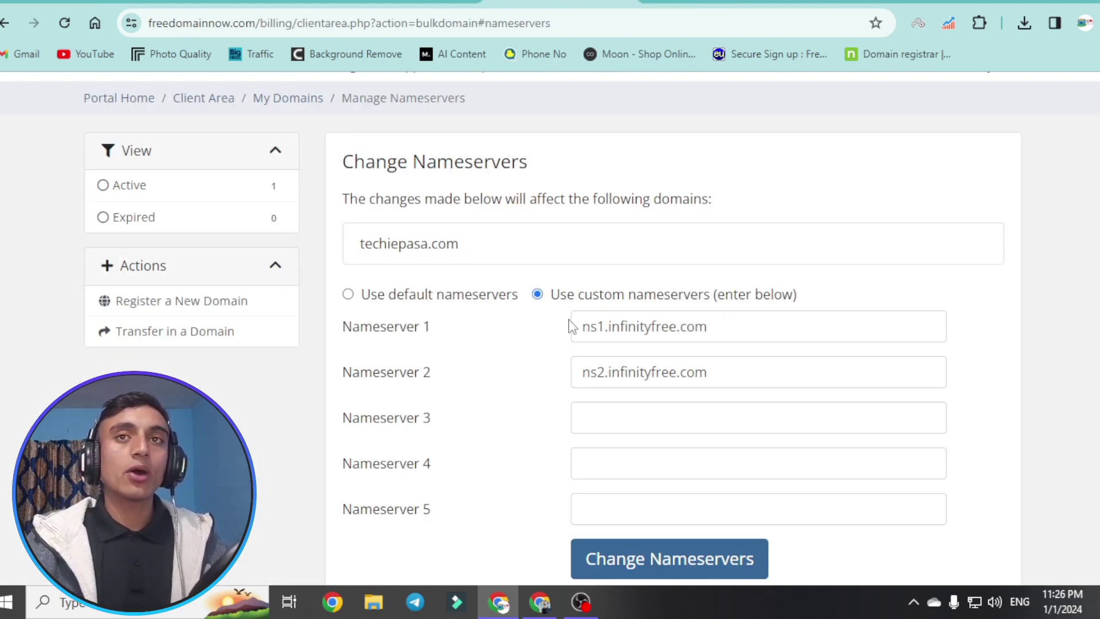
scroll(648, 338, down, 3)
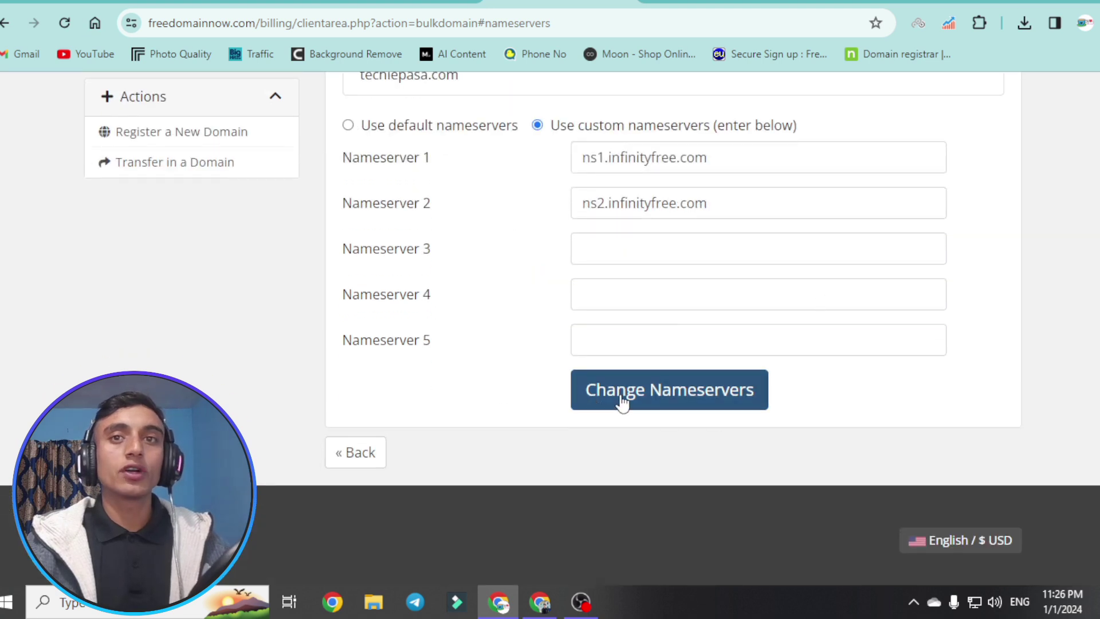
- Try saving the nameservers, note the contact-support error, and open a new support ticket form
click(685, 390)
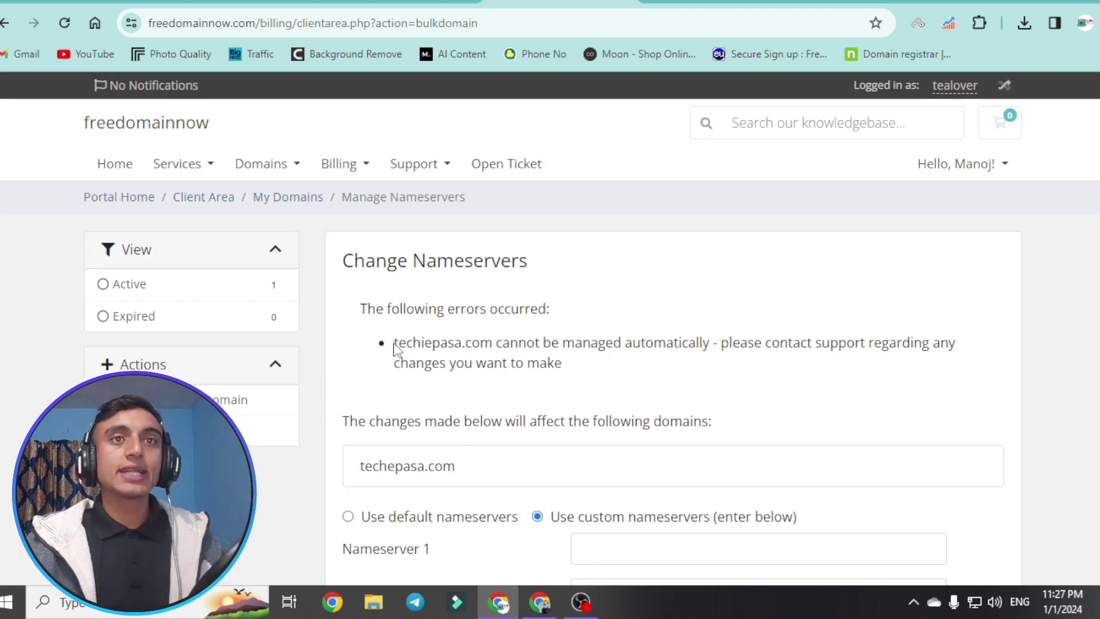
drag(380, 344, 582, 365)
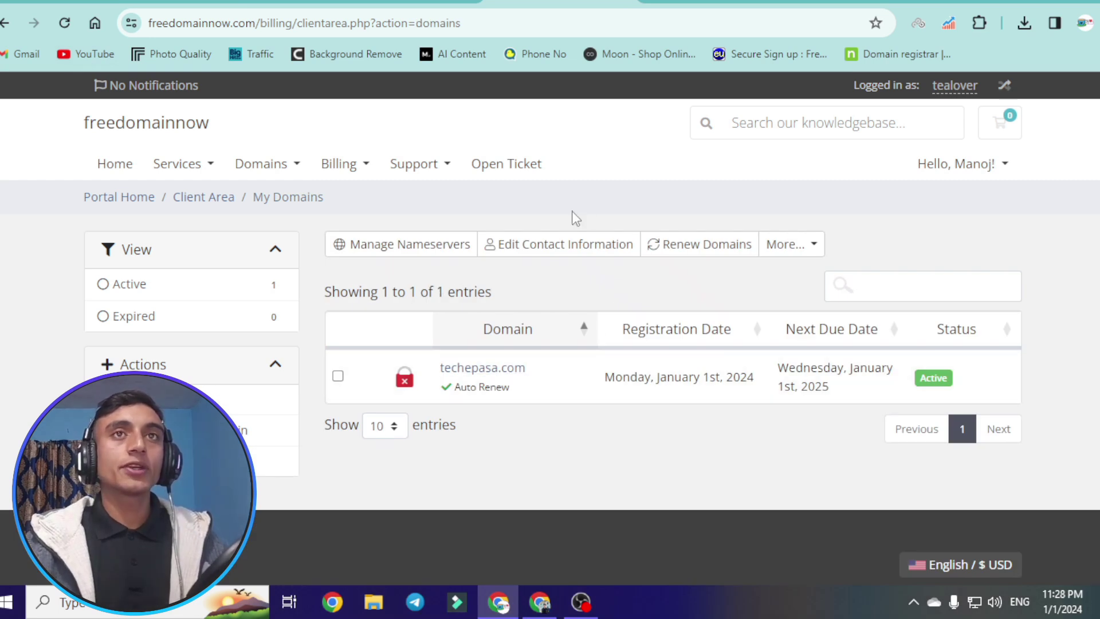
click(510, 167)
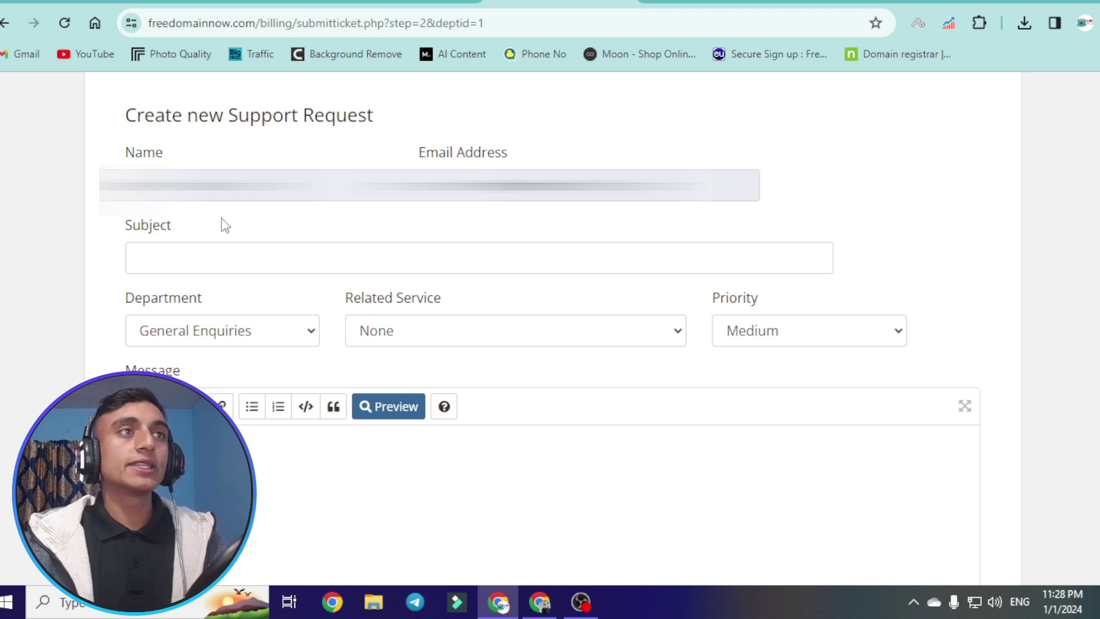
- Enter subject 'name server not added', relate it to Domain - techiepasa.com (Active), and set High priority
click(273, 259)
click(265, 299)
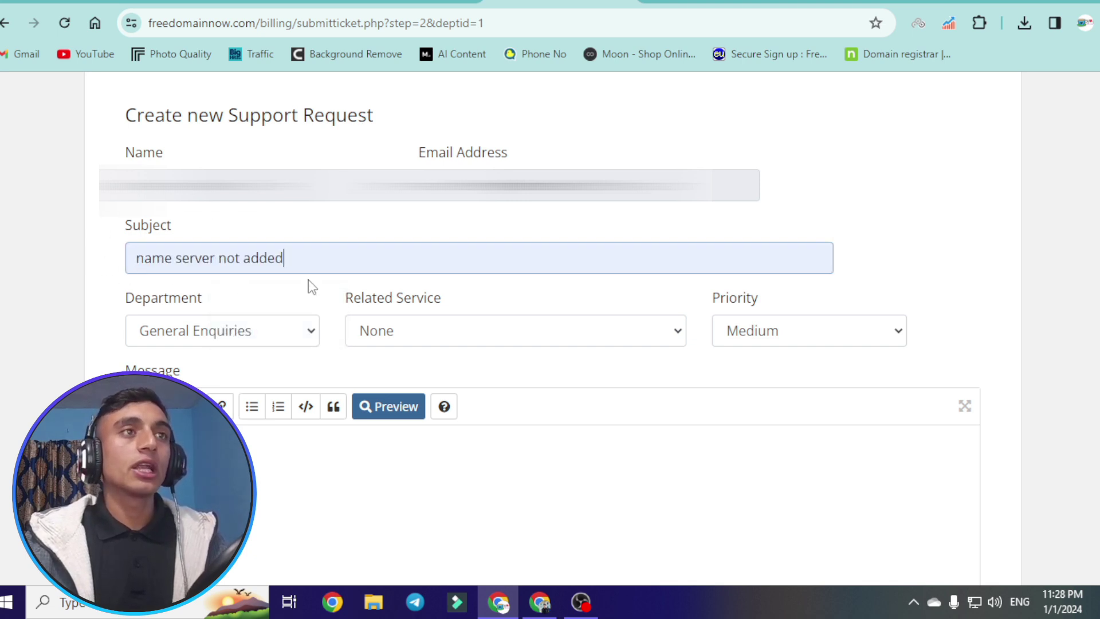
drag(136, 257, 361, 256)
scroll(422, 221, down, 1)
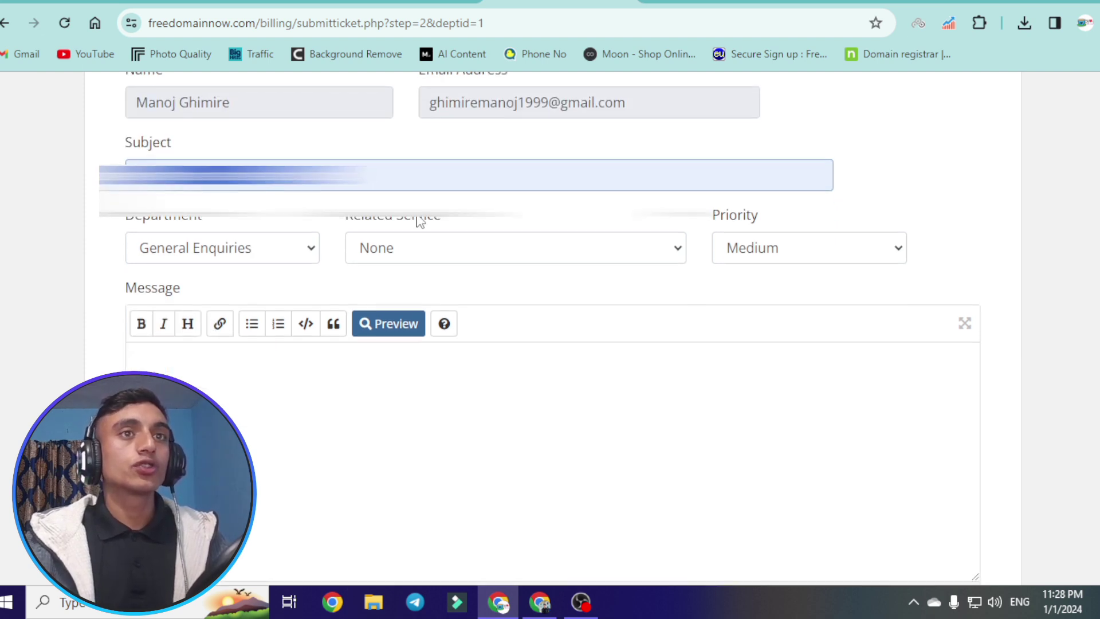
click(219, 251)
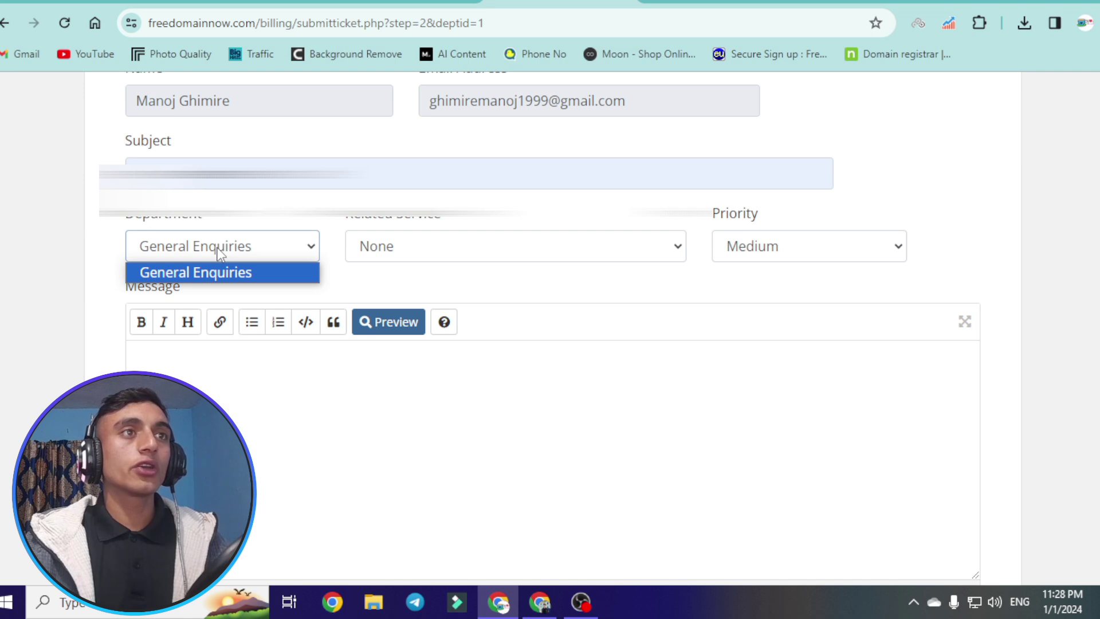
click(456, 254)
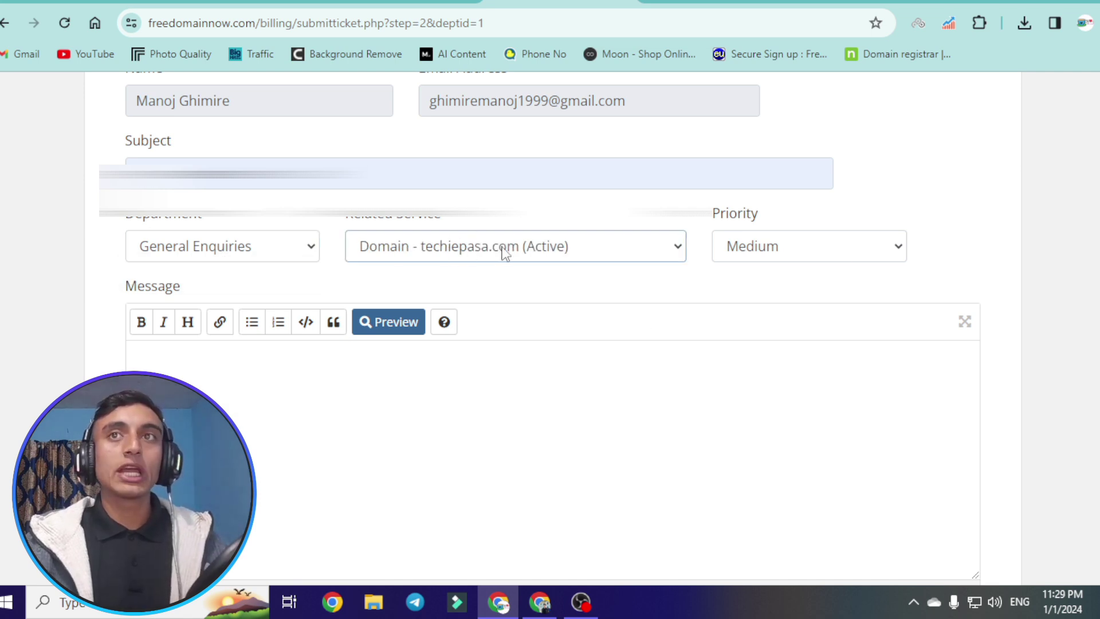
click(813, 247)
click(780, 274)
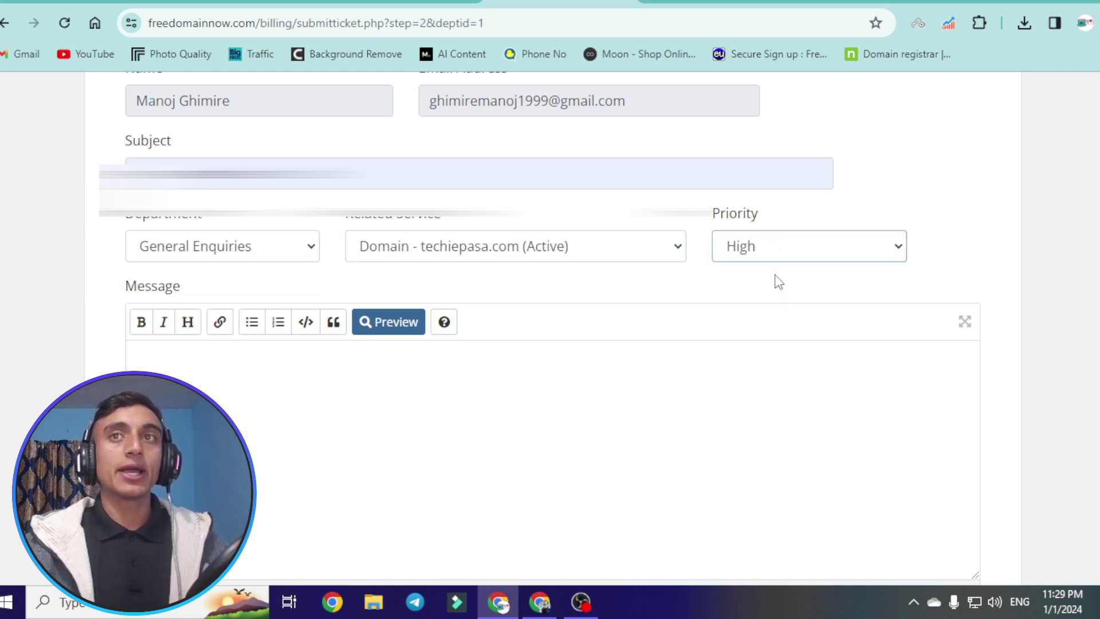
scroll(616, 290, down, 3)
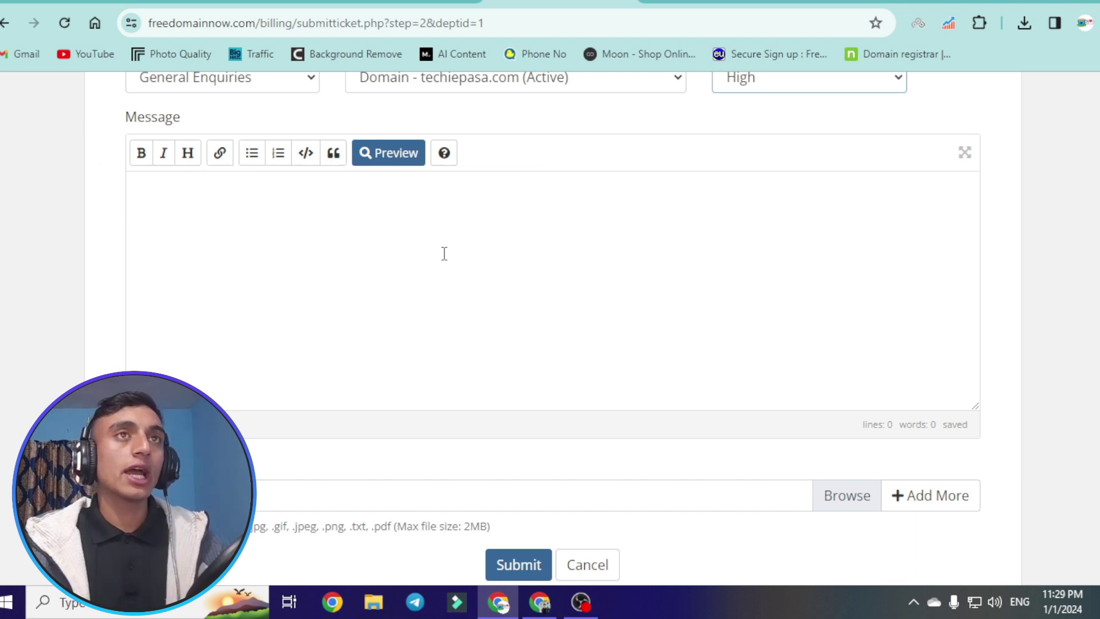
- Copy the letter from the Tea Lover Official 'Domain Nameserver Updates Request' post
click(396, 6)
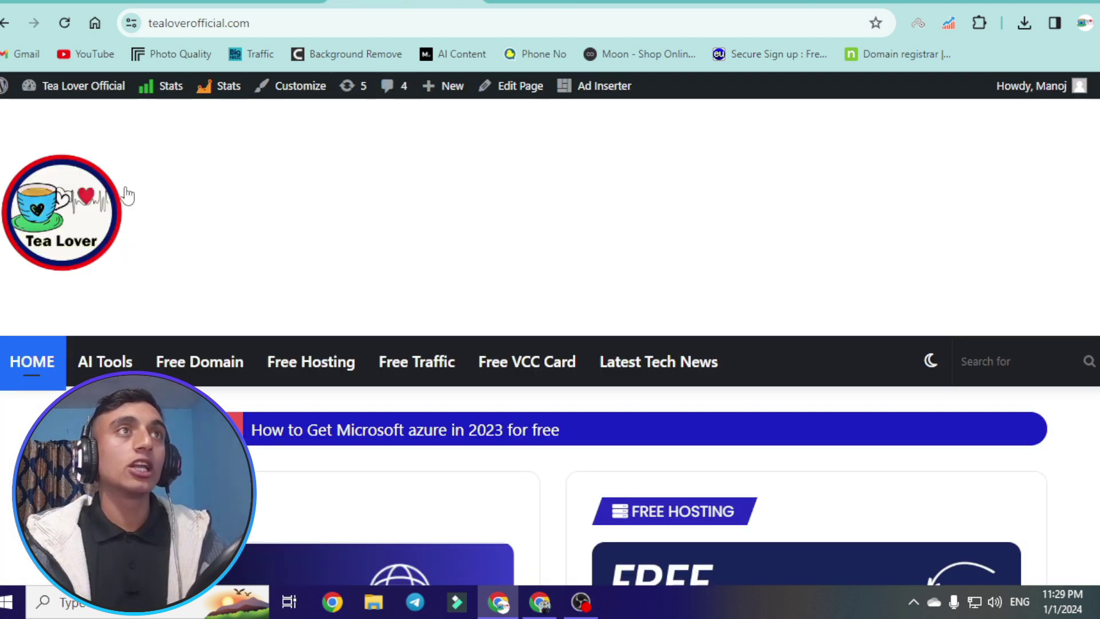
click(267, 23)
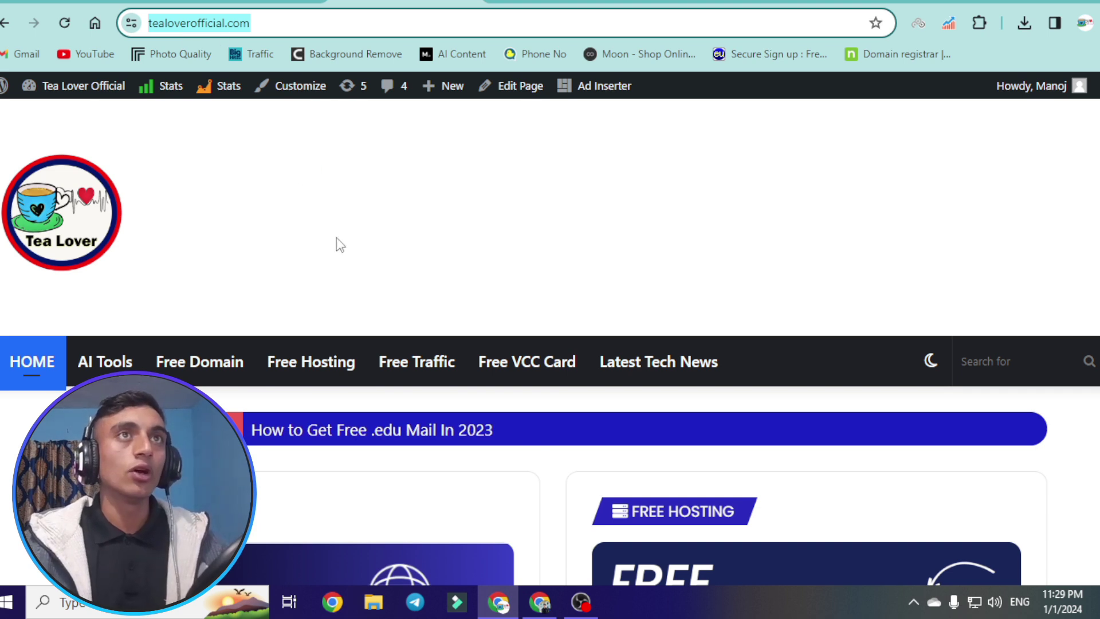
scroll(273, 165, down, 4)
scroll(216, 351, down, 4)
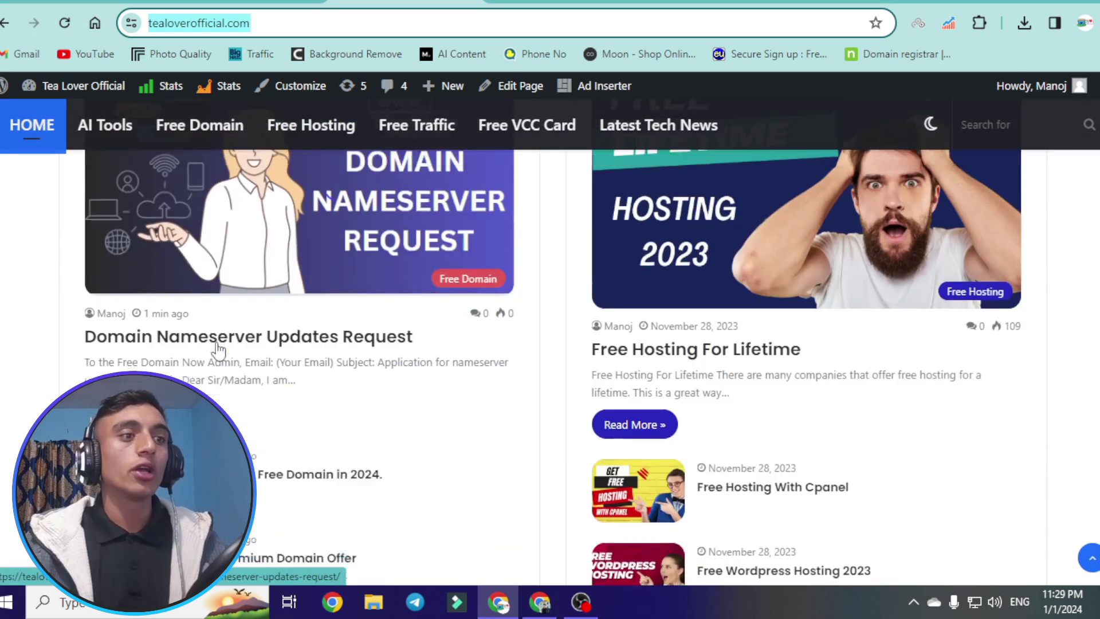
click(247, 332)
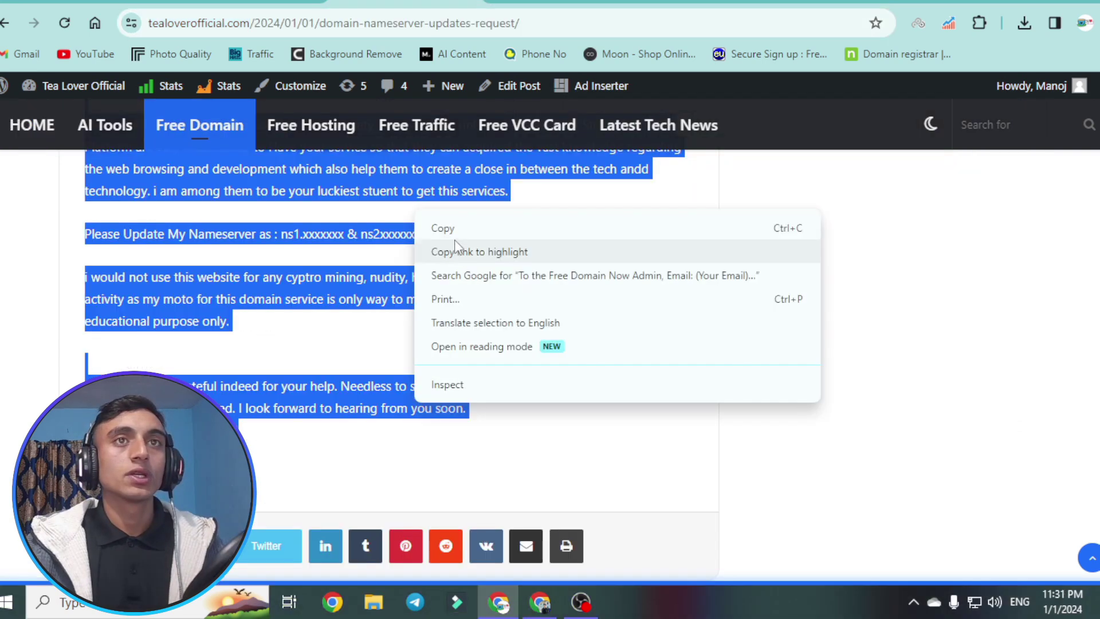
click(455, 232)
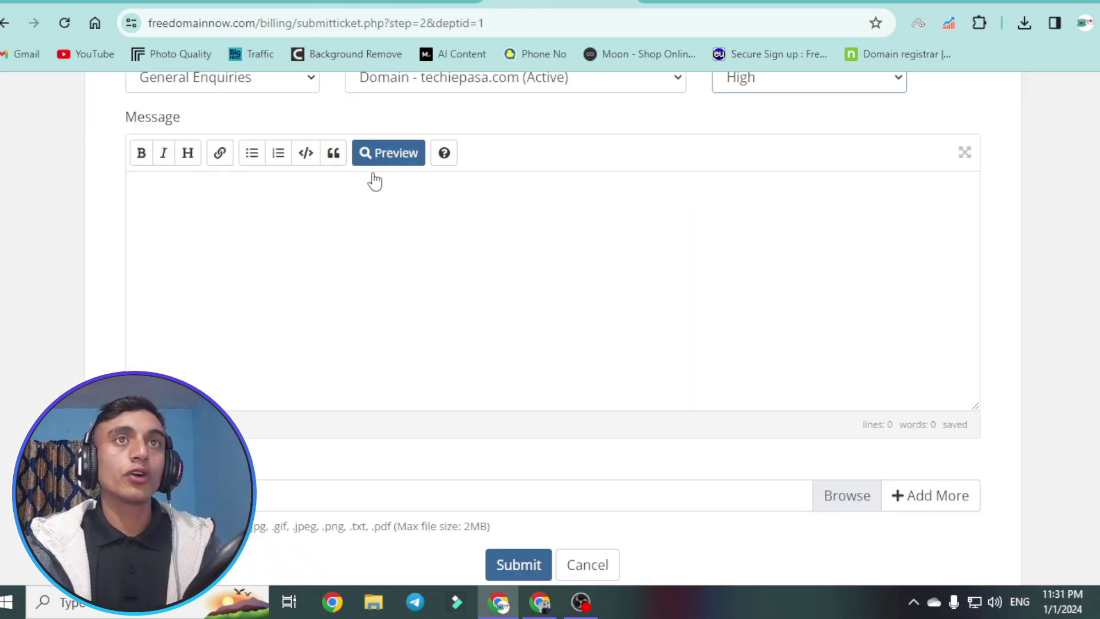
- Paste the copied letter into the support ticket's Message box
click(252, 204)
right_click(253, 206)
click(296, 364)
scroll(246, 261, up, 5)
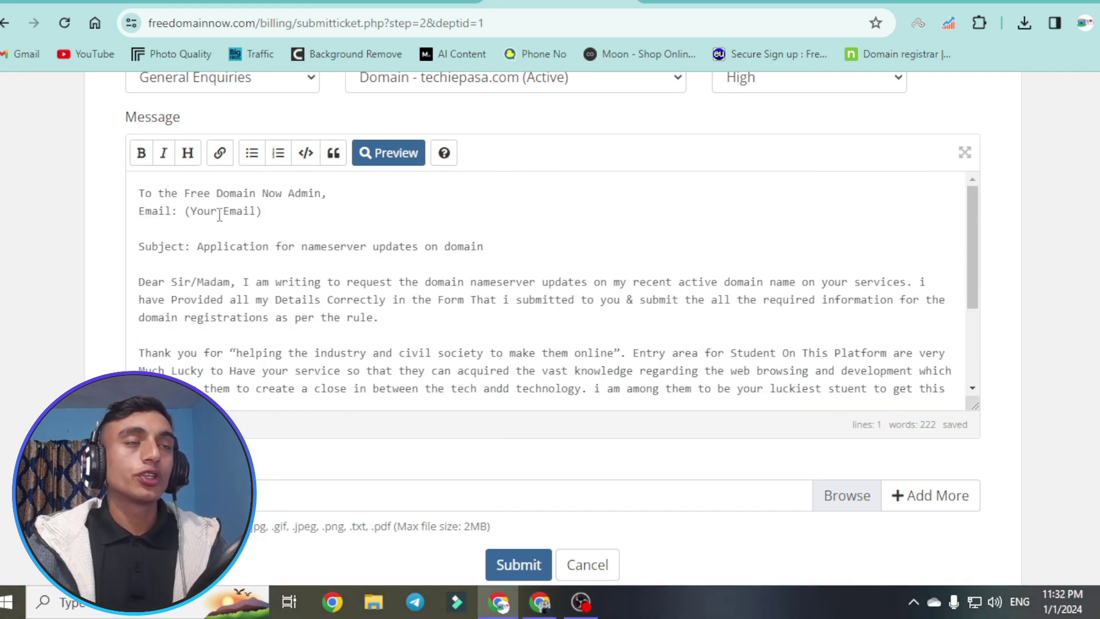
- Replace the (Your Email) placeholder with the account e-mail and the xxxxxxx placeholder with the infinityfree nameserver
drag(186, 211, 262, 211)
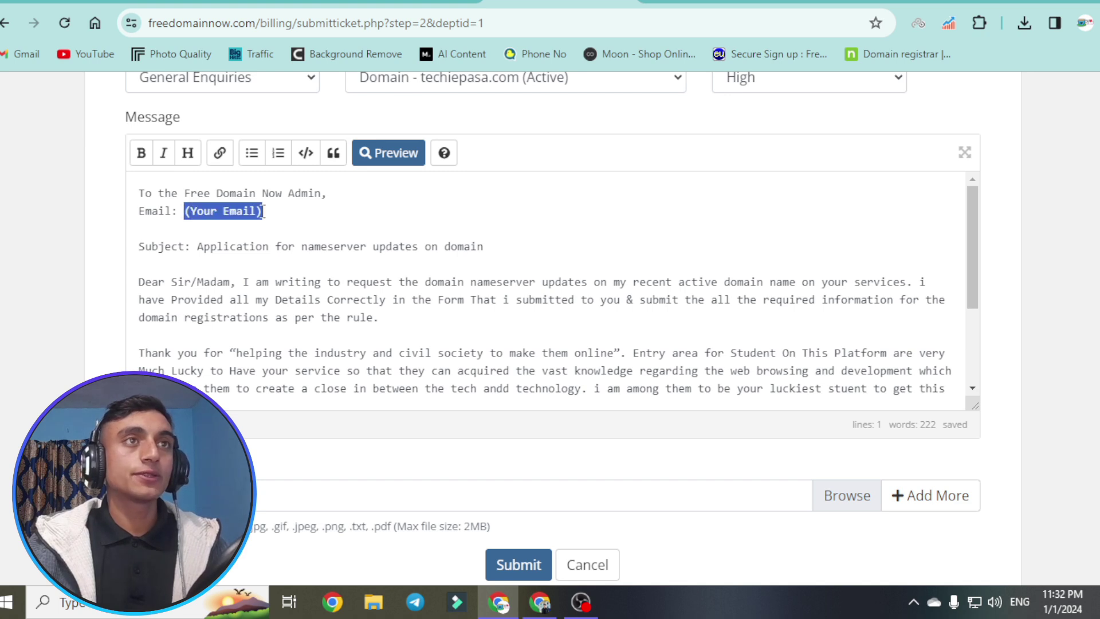
key(ctrl+v)
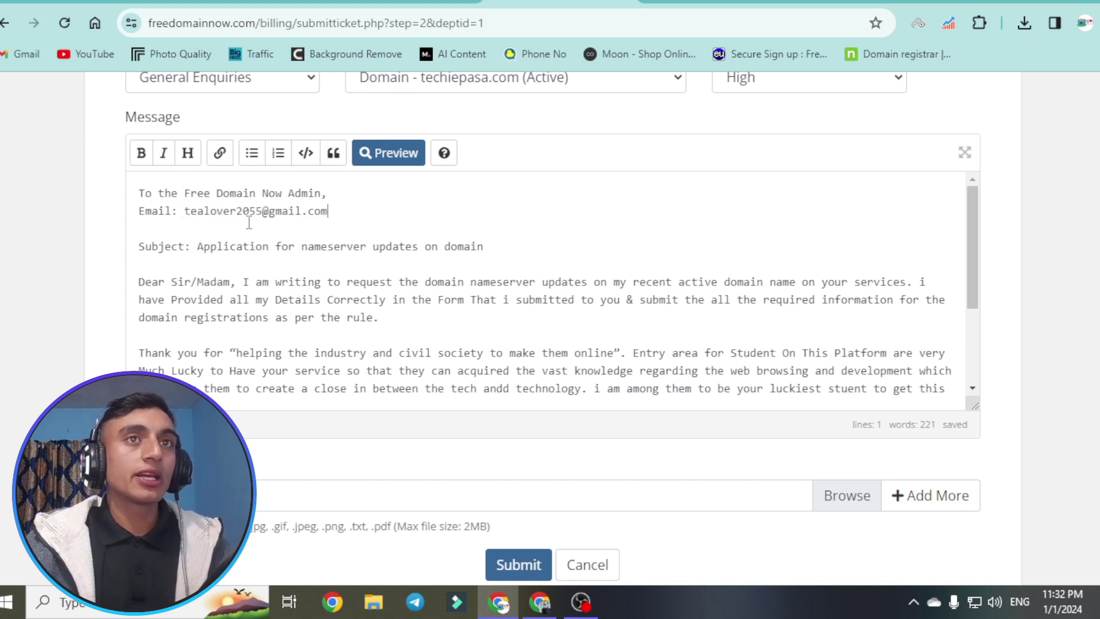
scroll(334, 252, down, 3)
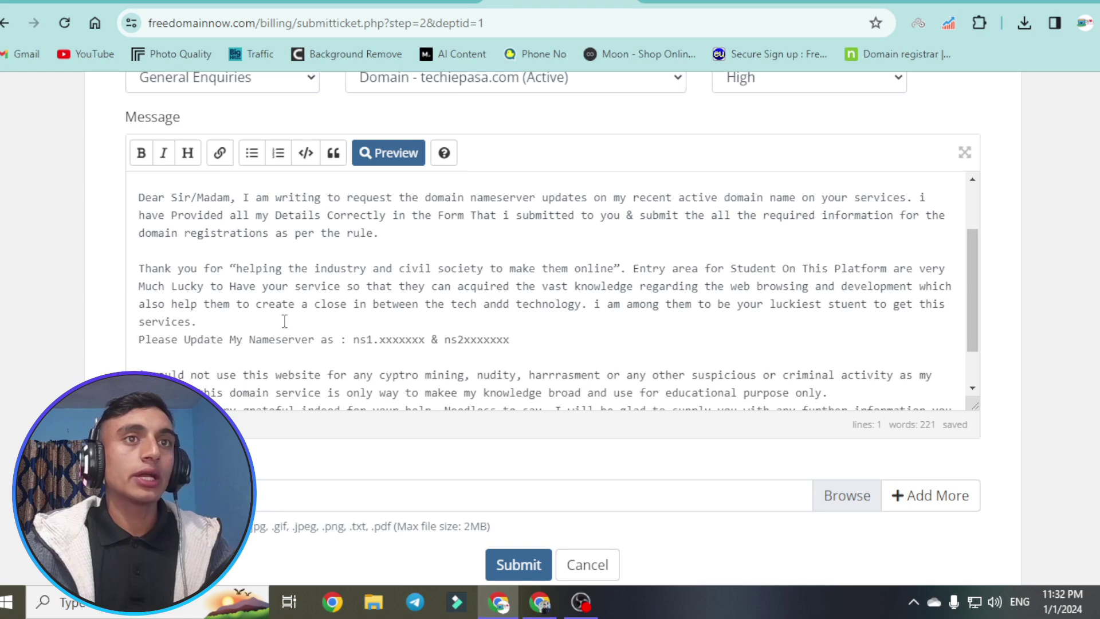
drag(379, 341, 424, 342)
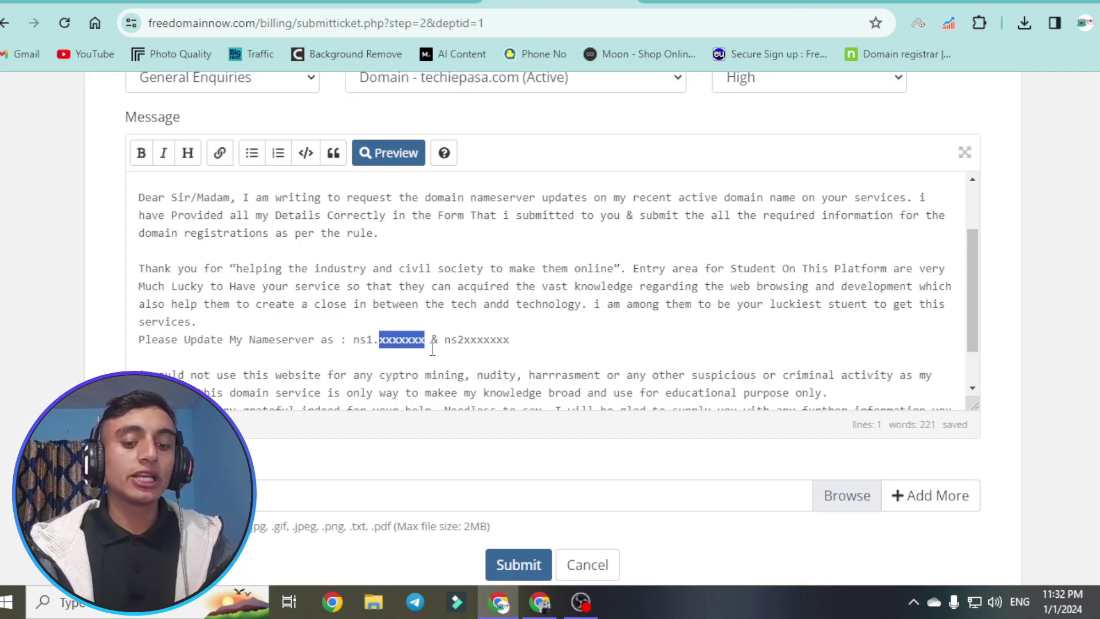
text(infinityfree.com)
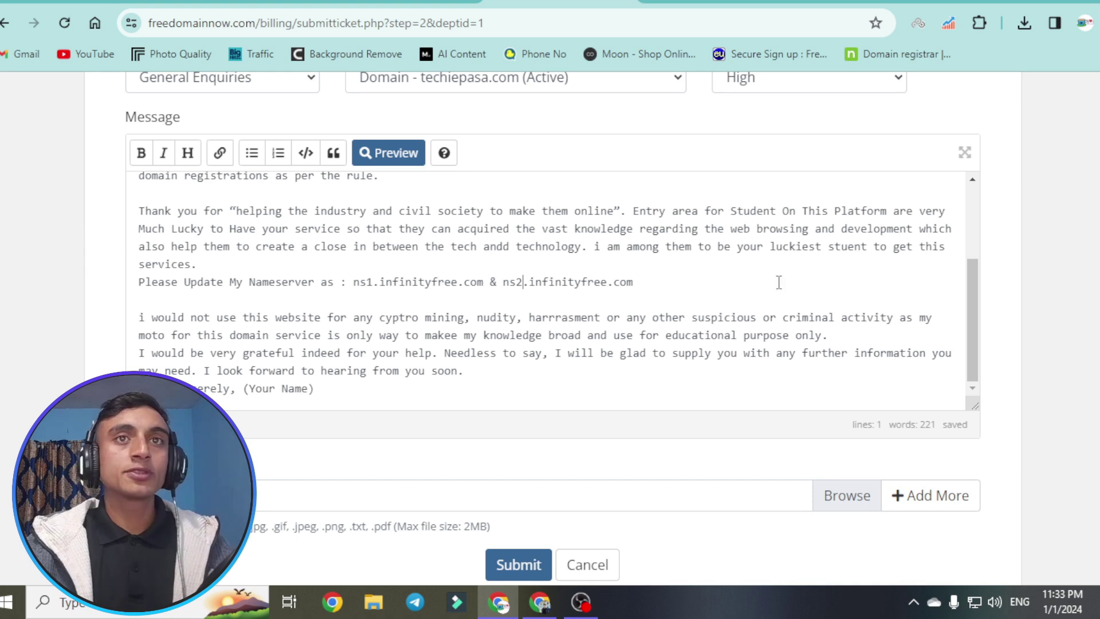
scroll(359, 252, down, 1)
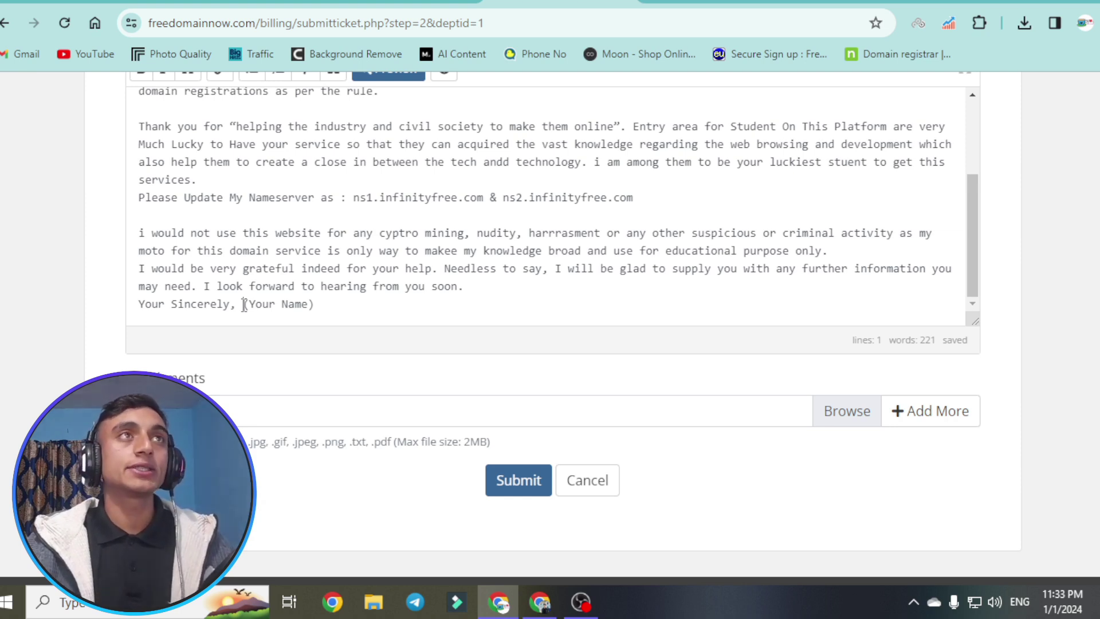
- Replace the (Your Name) placeholder with the sender's name
drag(242, 303, 316, 303)
text(Manoj)
scroll(343, 172, down, 5)
scroll(604, 221, down, 3)
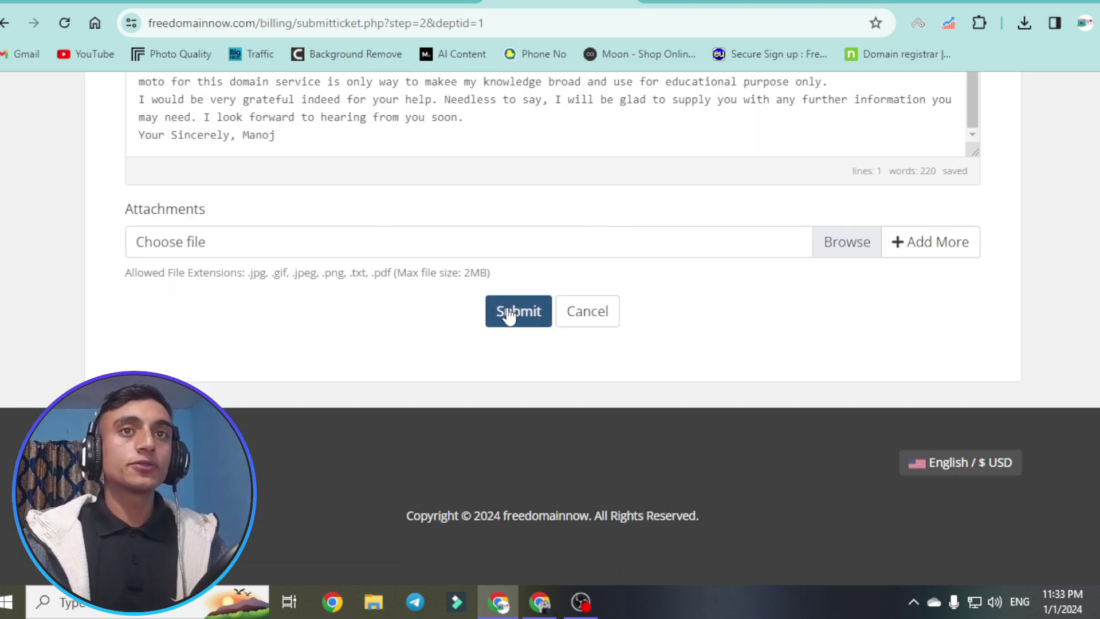
- Submit the 'name server not added' ticket and continue to the Support Tickets list
click(509, 317)
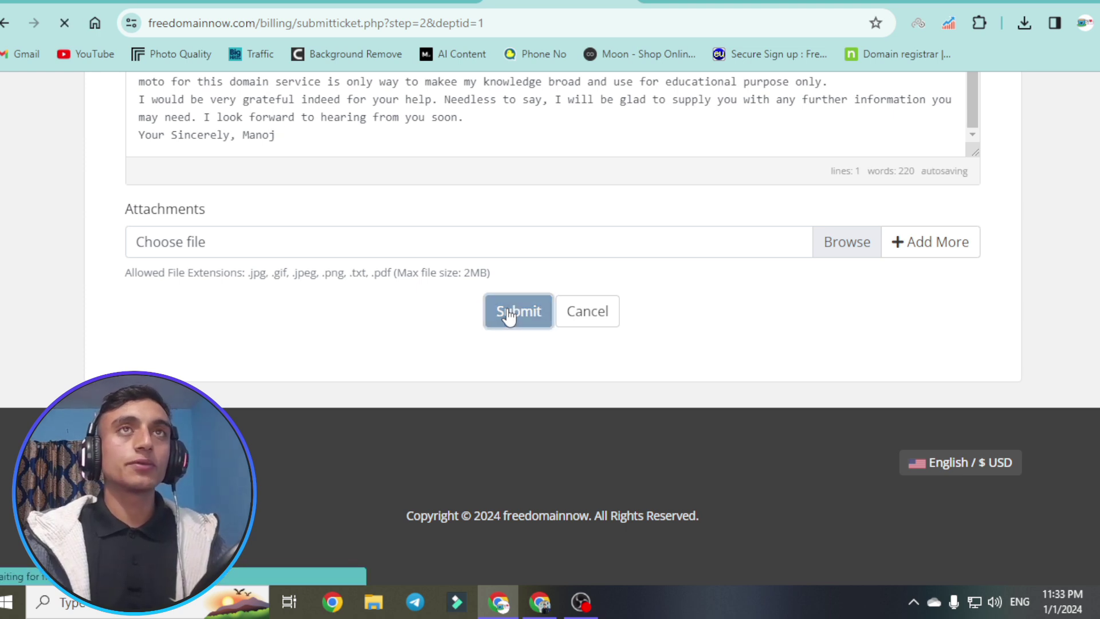
drag(570, 332, 865, 323)
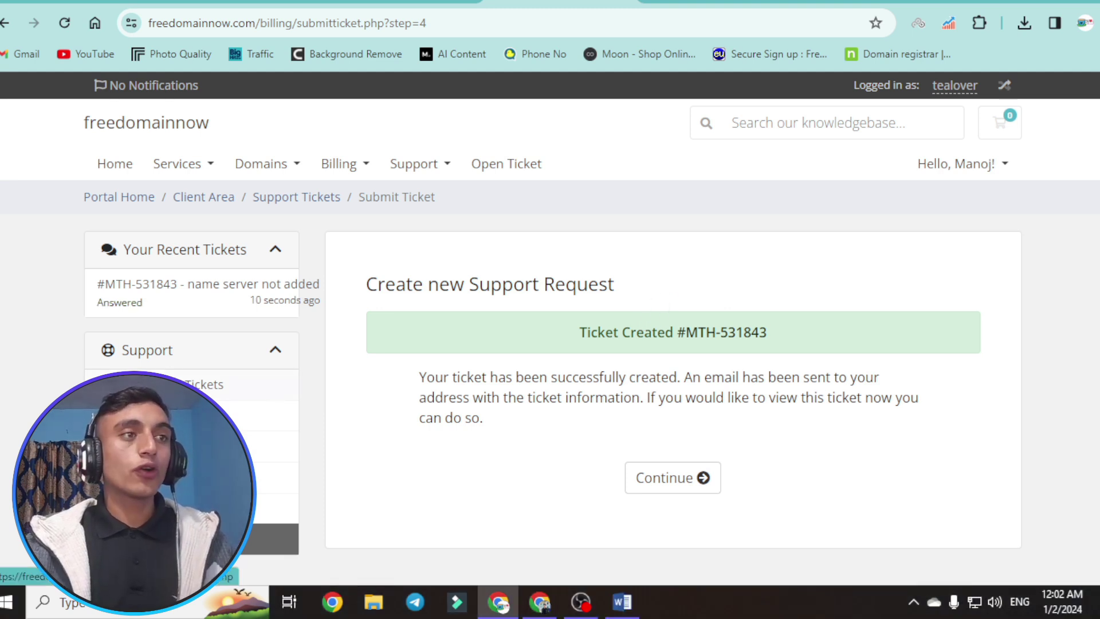
click(673, 477)
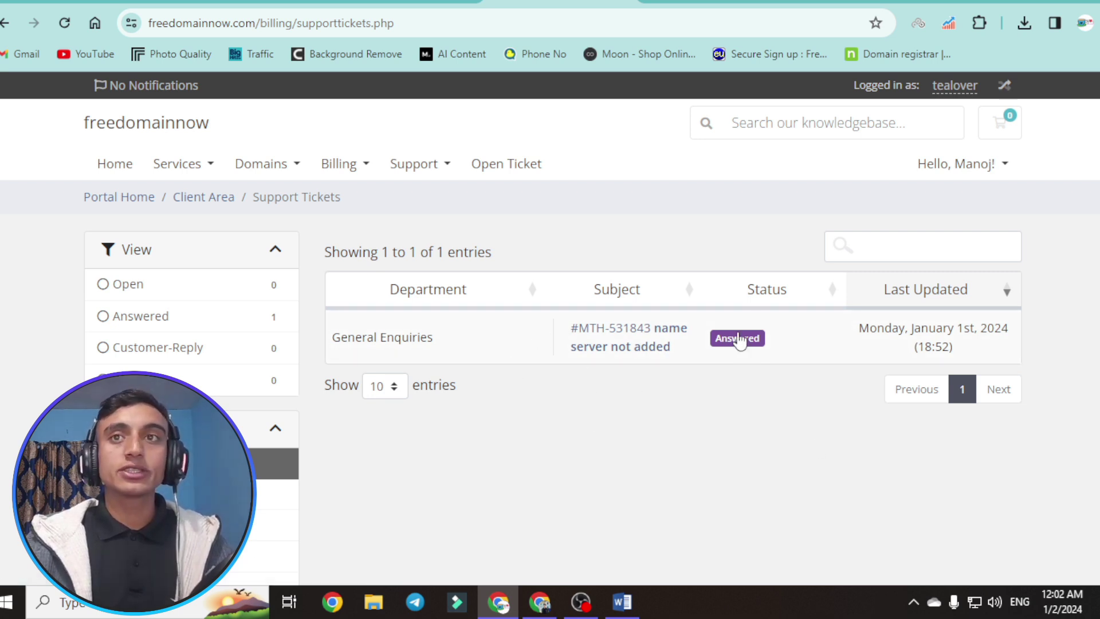
- Open the 'name server not added' ticket and read support's reply that the nameserver was added
click(663, 343)
scroll(502, 267, down, 4)
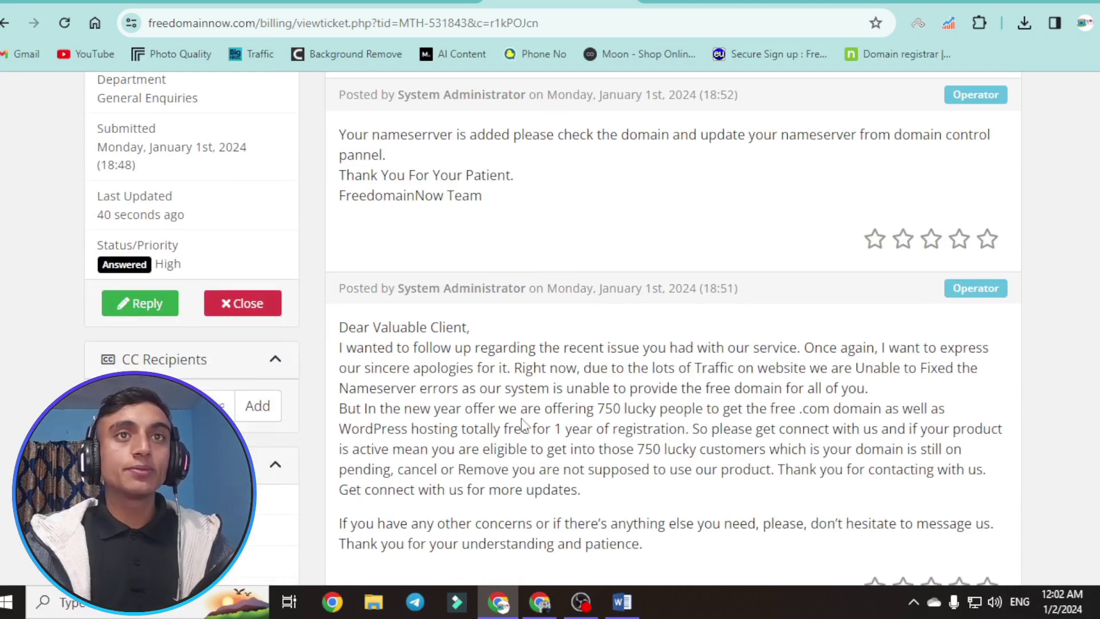
scroll(467, 256, down, 3)
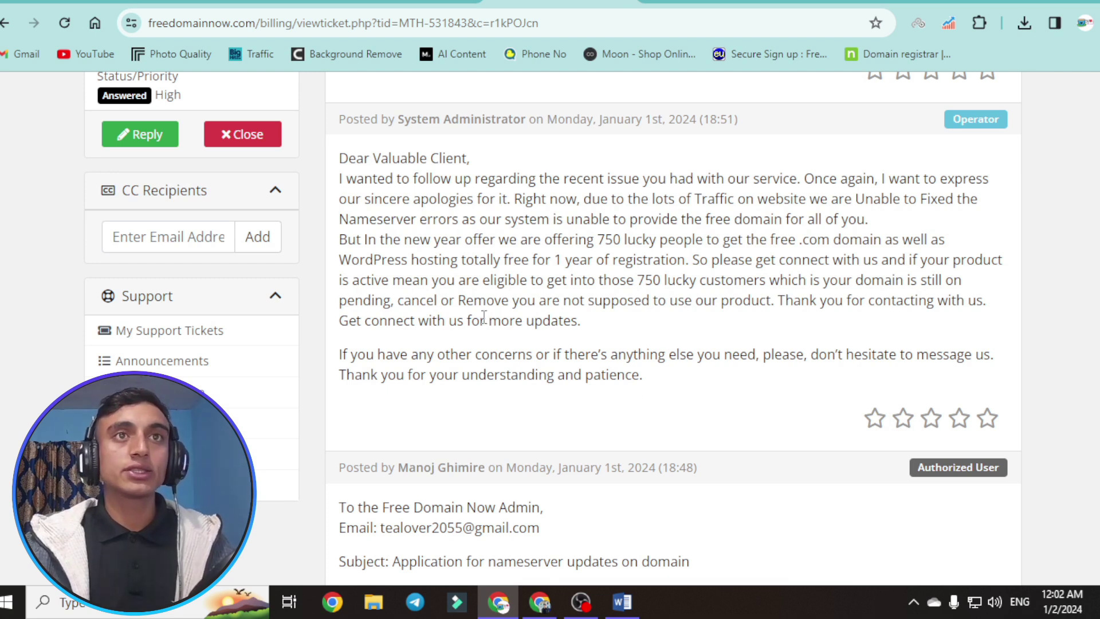
scroll(630, 355, up, 4)
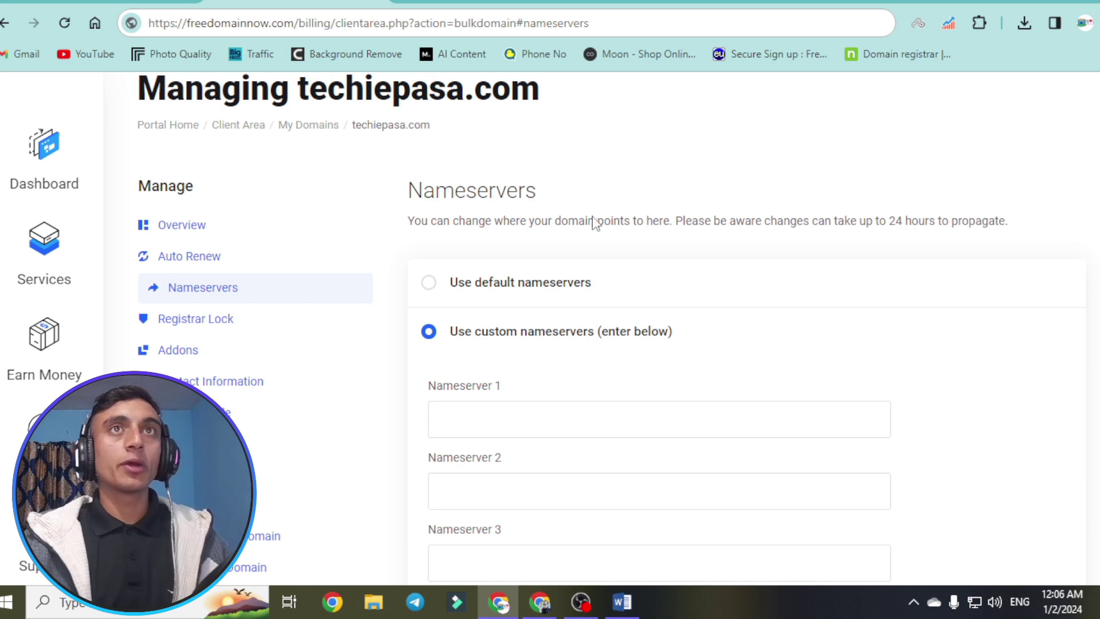
- Paste ns1.infinityfree.com and ns2.infinityfree.com into Nameserver 1 and 2 and save the change
scroll(590, 217, down, 2)
click(481, 340)
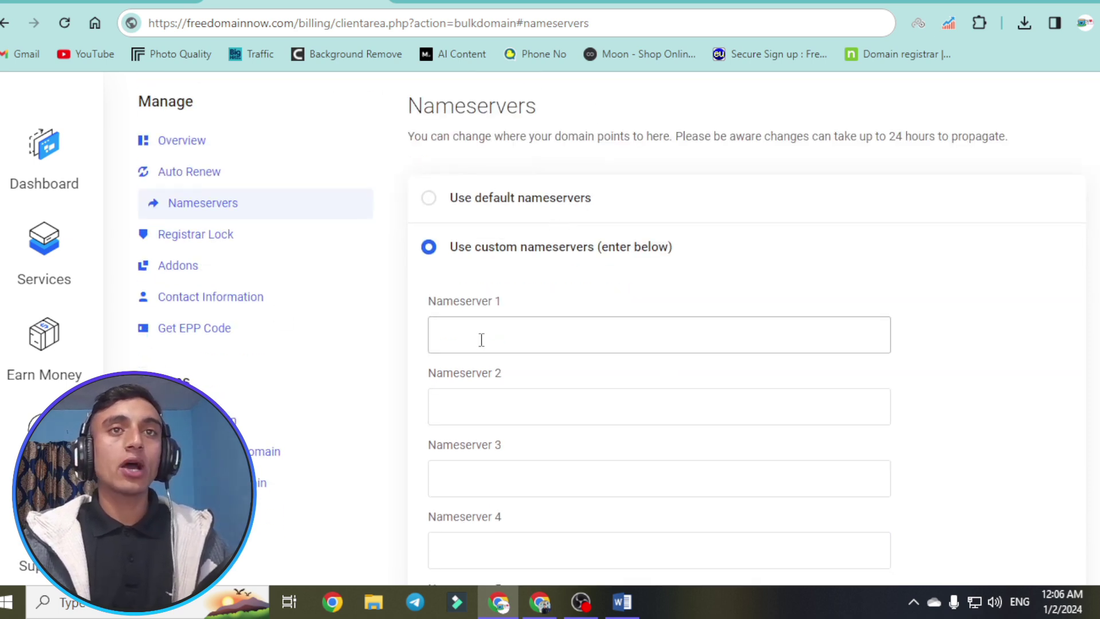
right_click(483, 344)
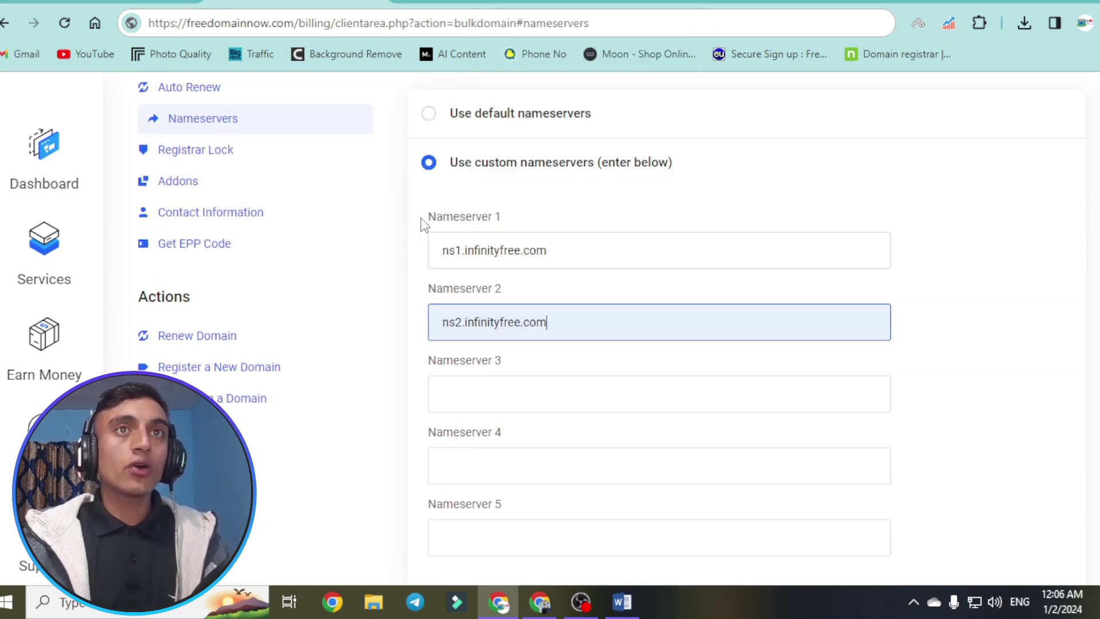
click(391, 234)
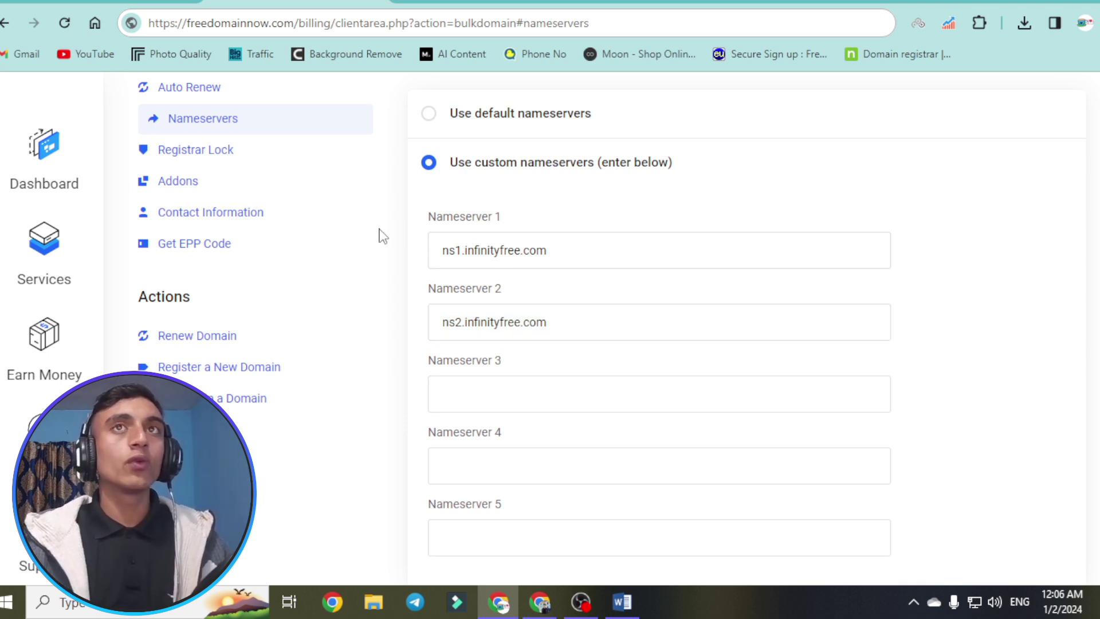
scroll(562, 235, down, 3)
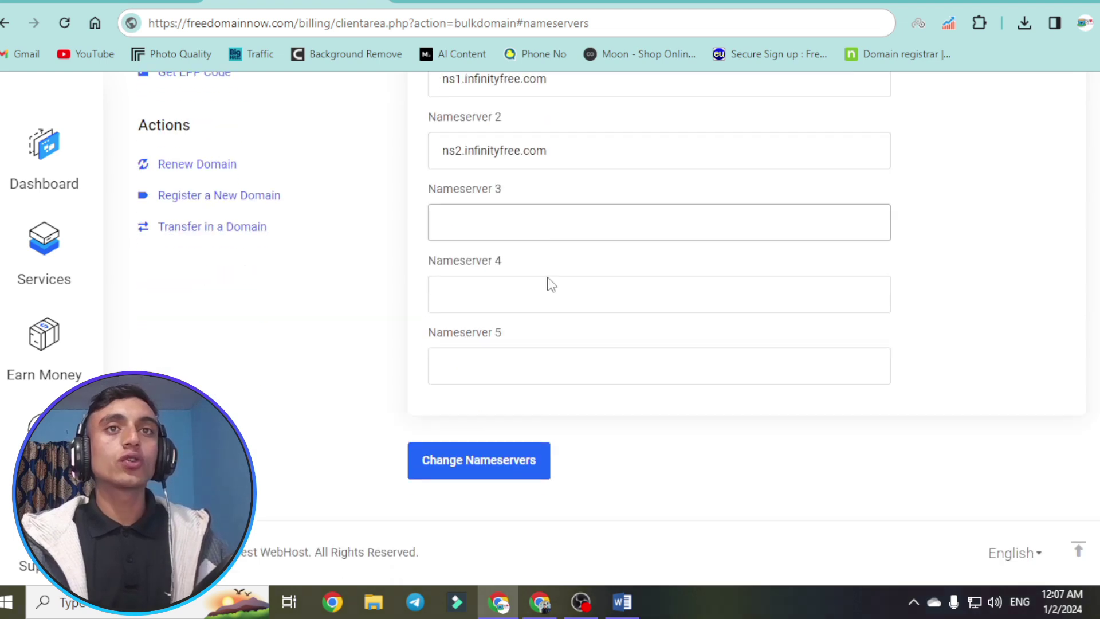
click(483, 459)
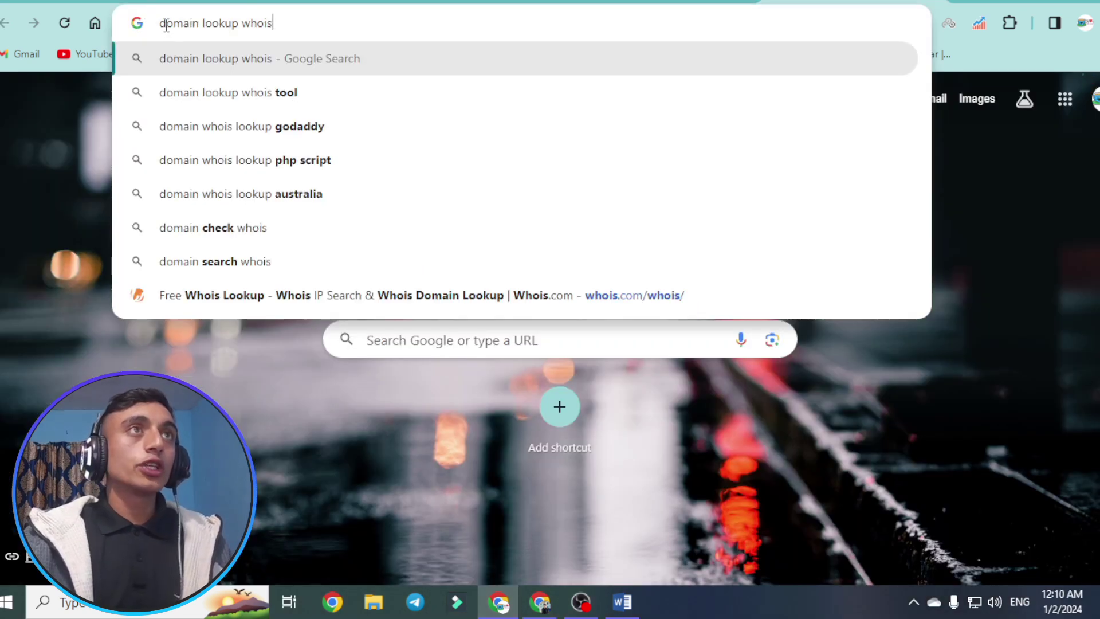
- Search the web for a whois lookup and open the Whois.com domain lookup page
drag(167, 26, 319, 22)
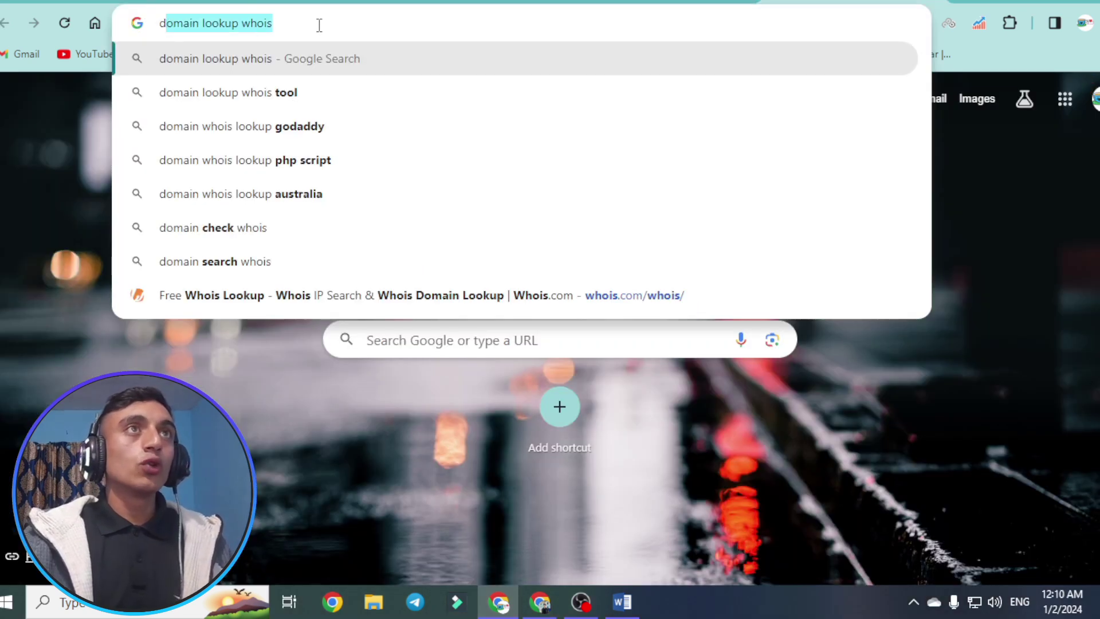
key(Return)
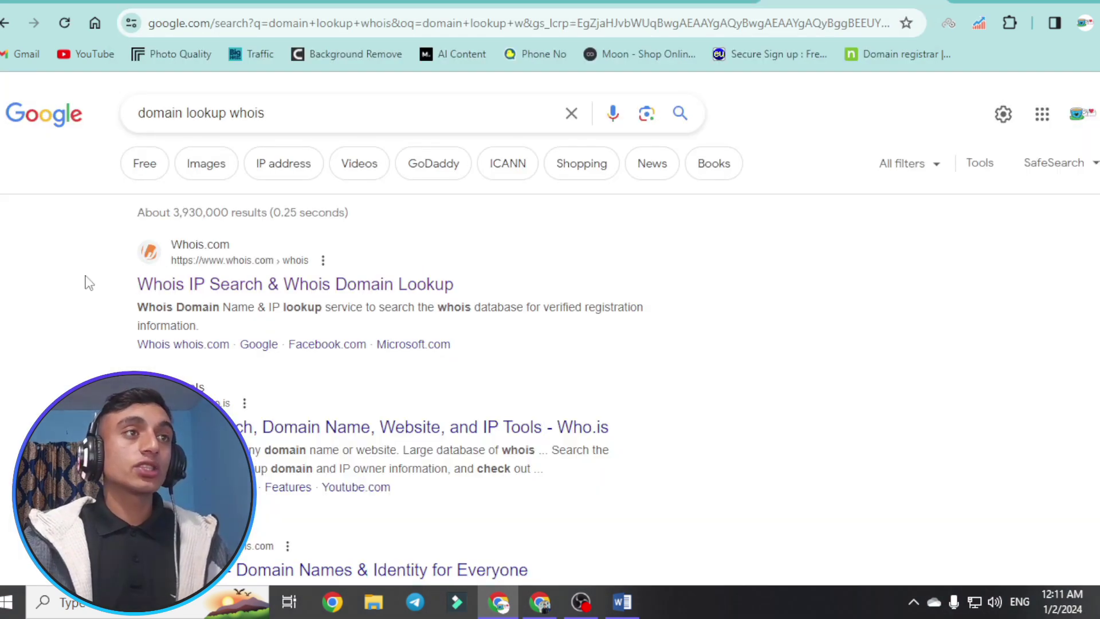
click(296, 294)
click(226, 331)
right_click(227, 331)
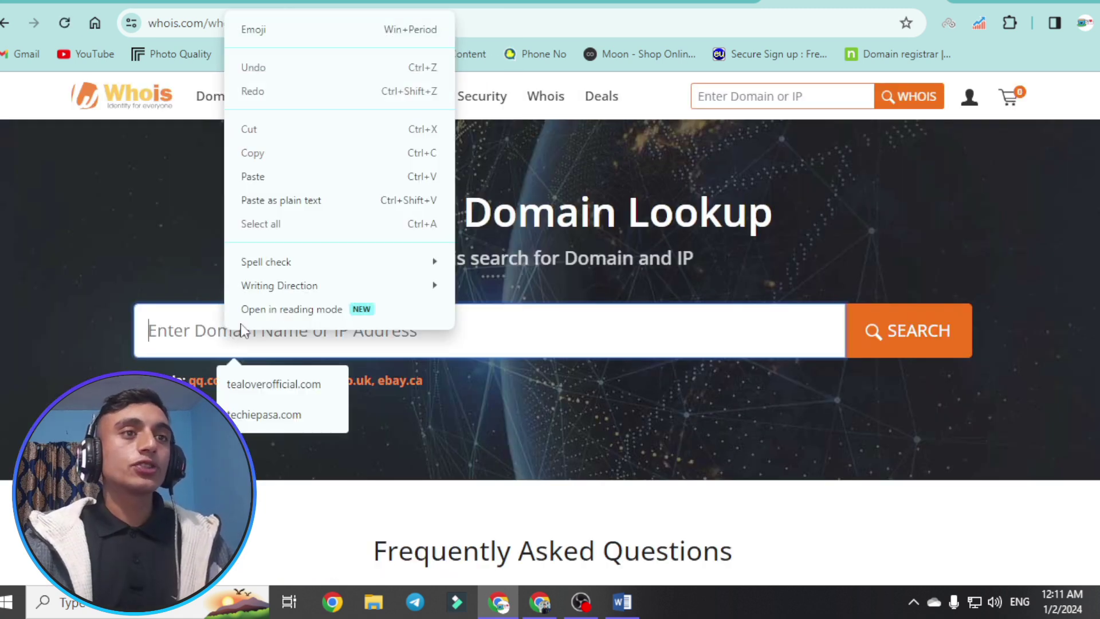
click(261, 414)
click(149, 331)
text(www.techiepasa.com)
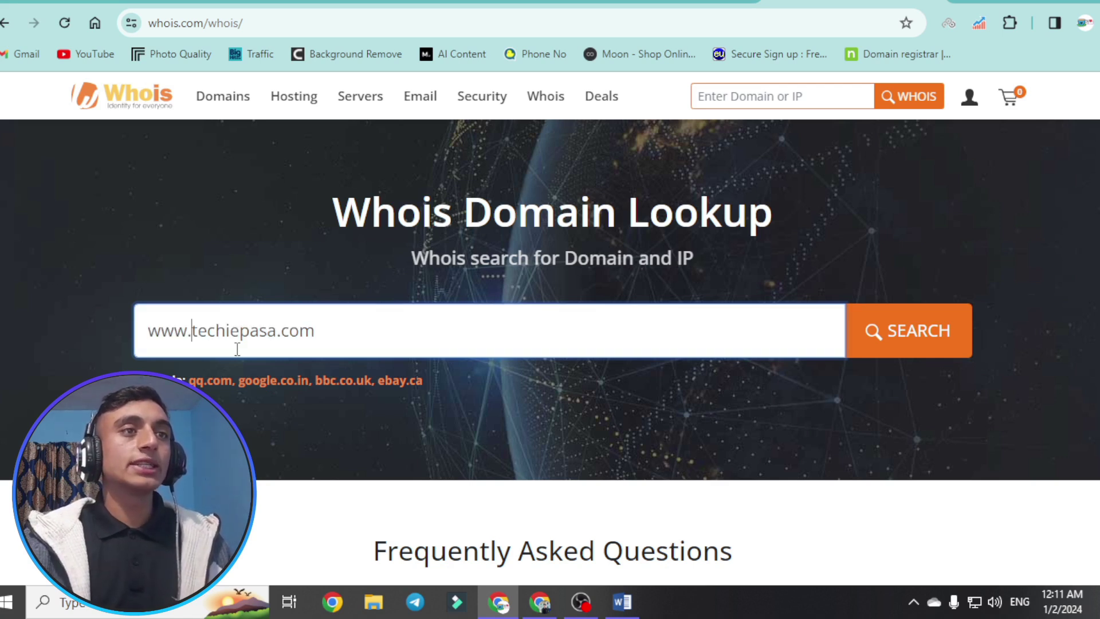
click(895, 354)
scroll(573, 321, down, 3)
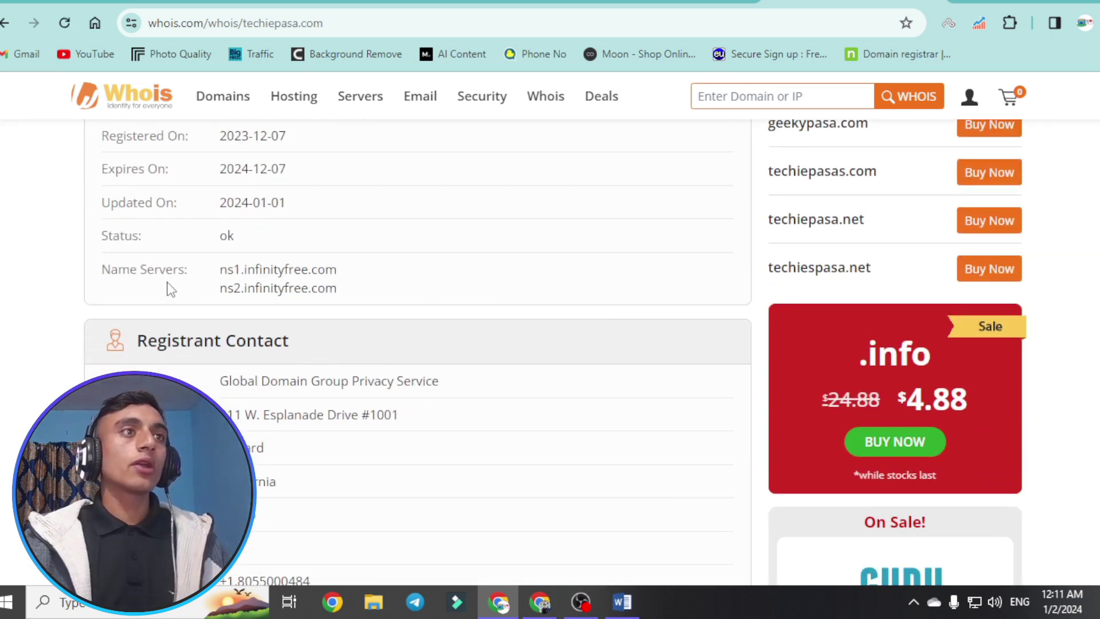
drag(98, 270, 376, 290)
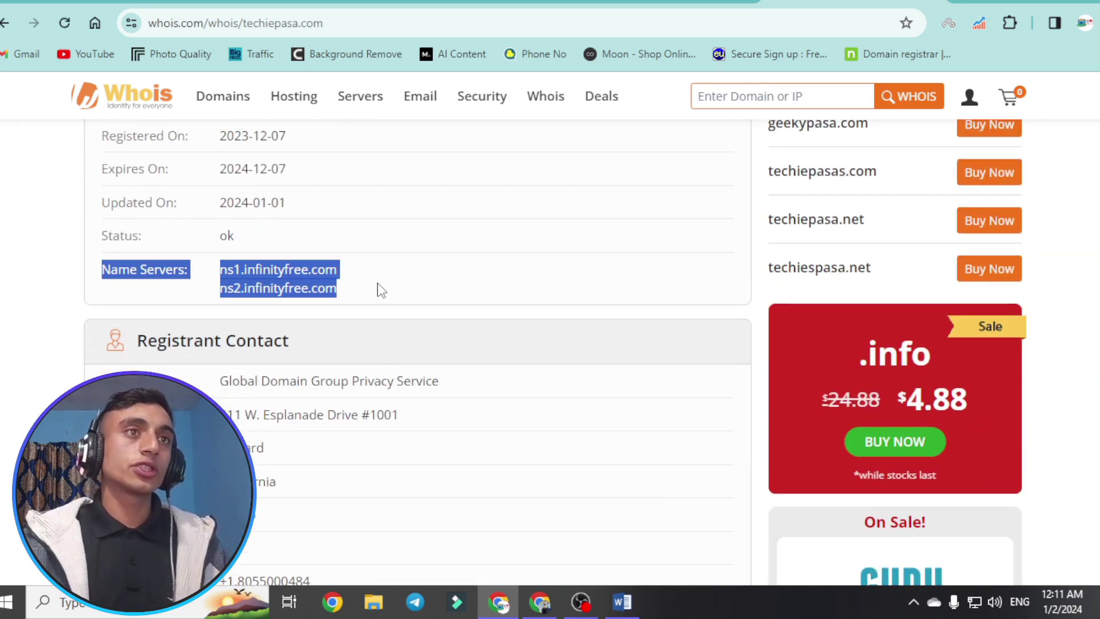
click(405, 282)
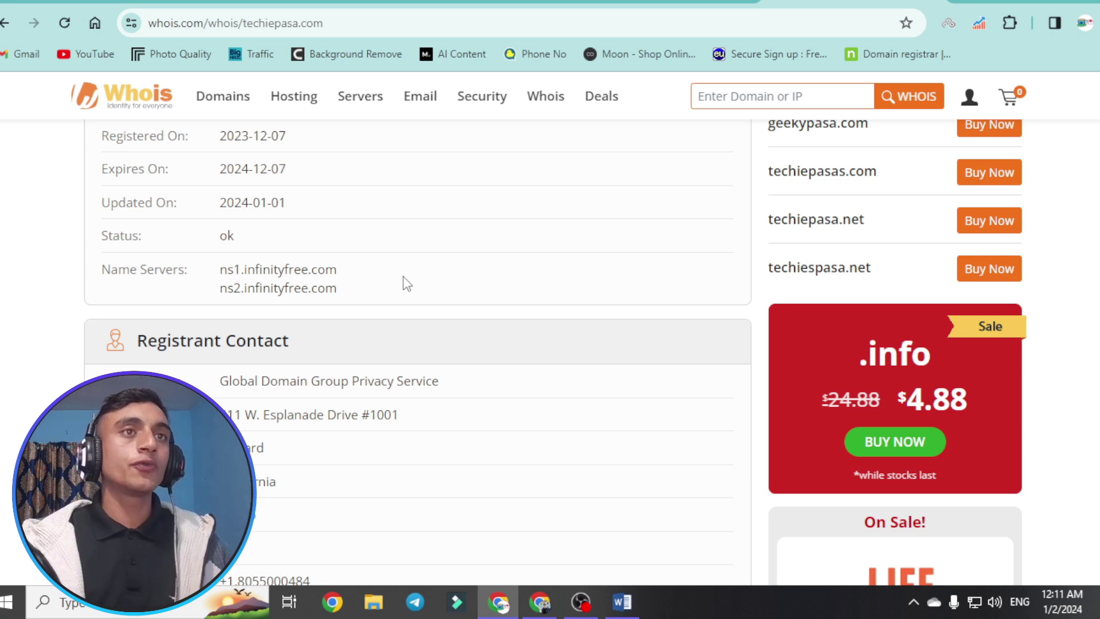
scroll(407, 283, up, 1)
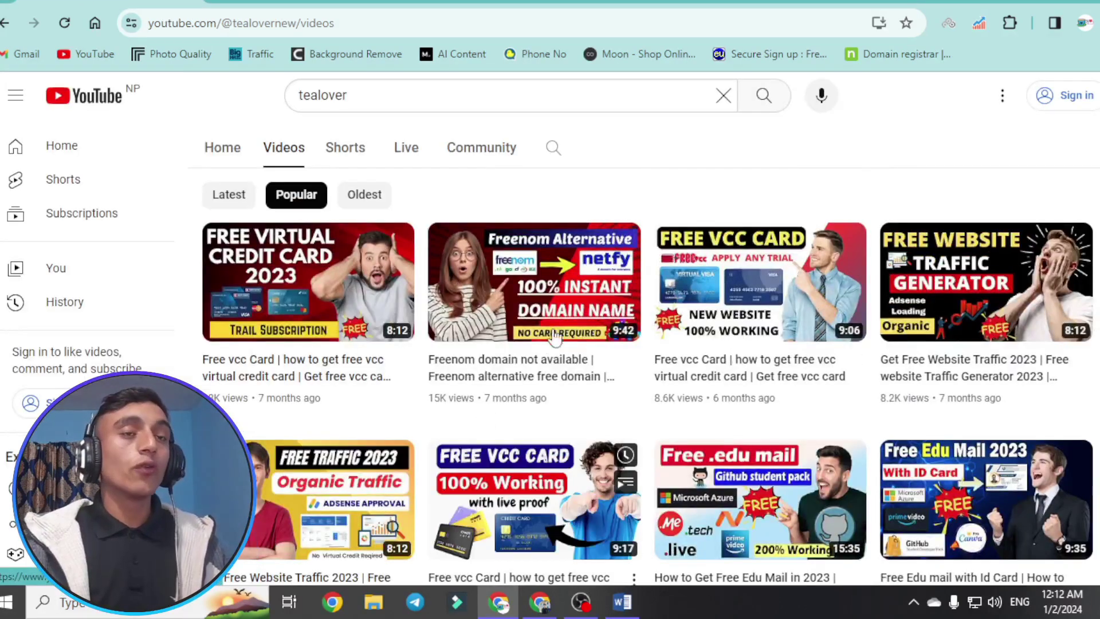
- Browse the Tea Lover Videos uploads, such as "Free .com domain 2023", returning from its Instagram profile
scroll(579, 321, down, 8)
scroll(583, 336, down, 5)
mouse_move(584, 335)
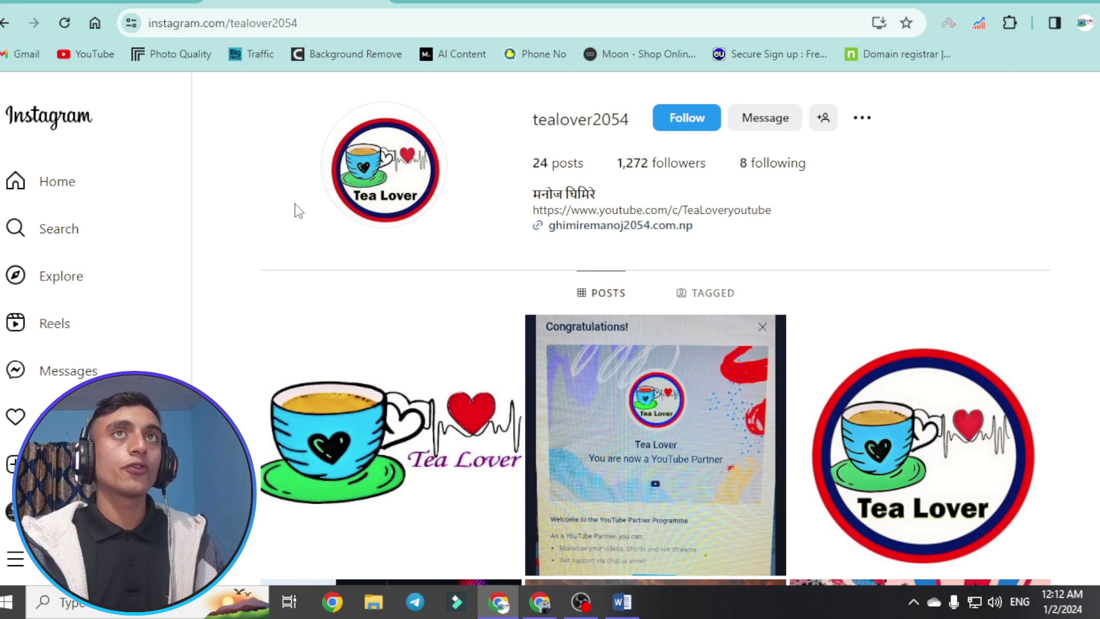
click(115, 5)
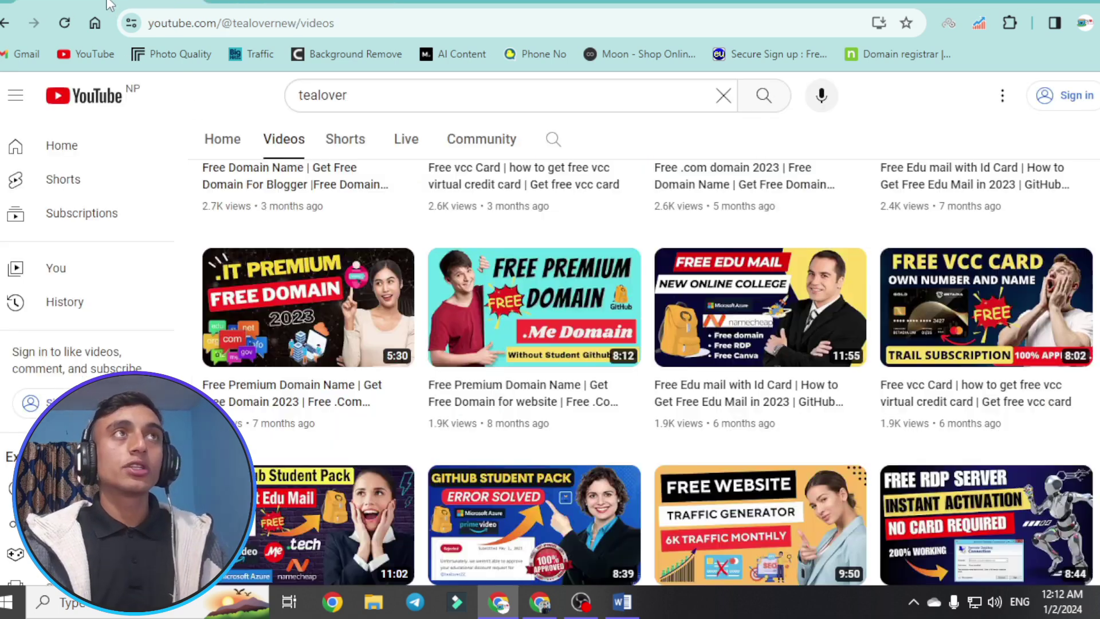
scroll(716, 338, up, 10)
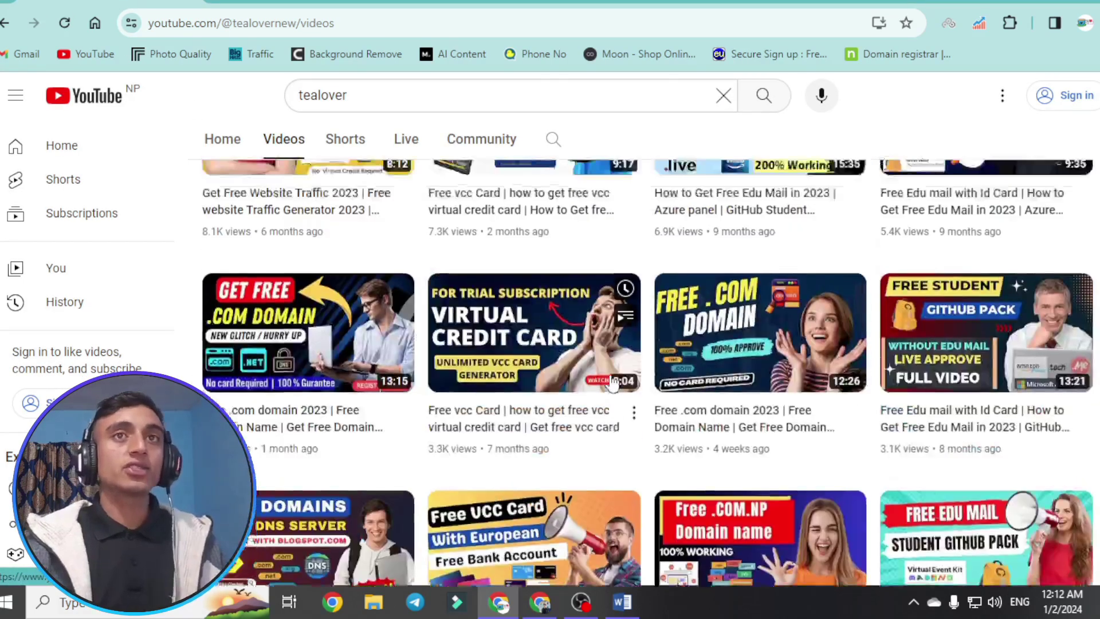